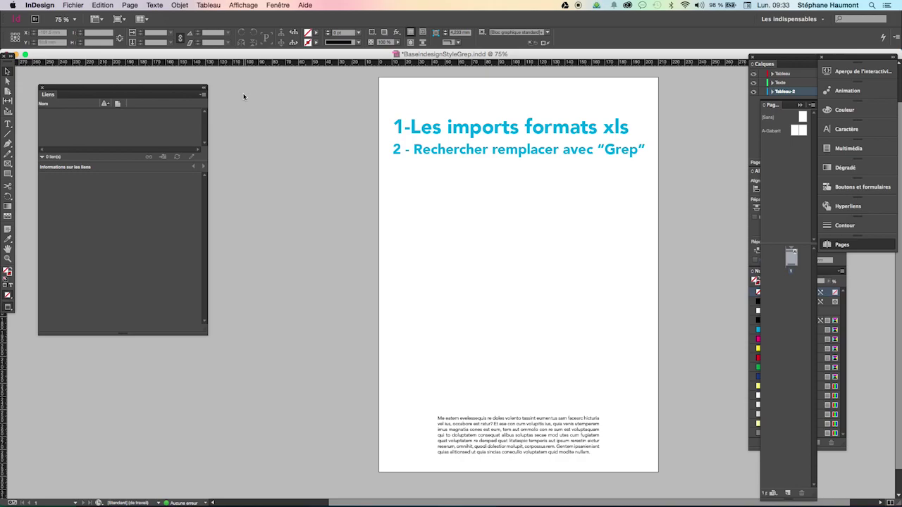
# Switch to OpenOffice Calc and look at the table in the BaseTableau.xls spreadsheet.
pyautogui.press('super+Tab')
pyautogui.press('super+Tab')
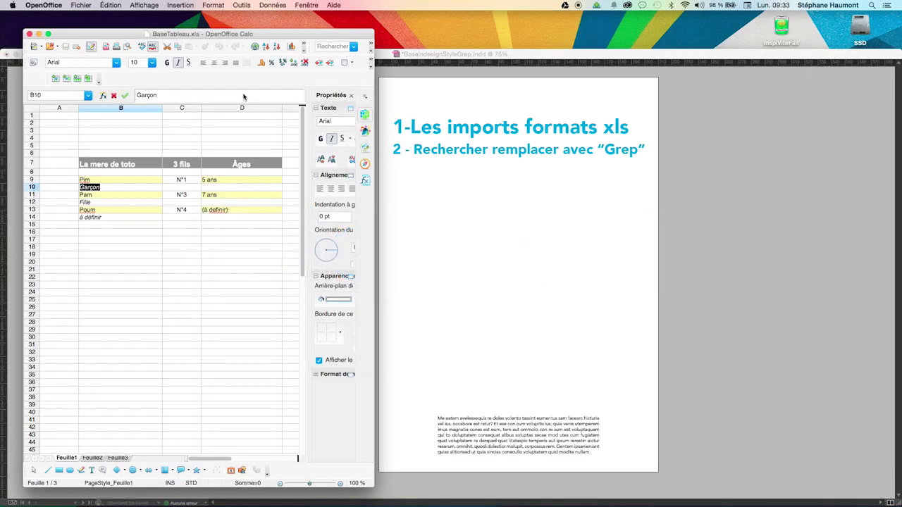
pyautogui.click(238, 130)
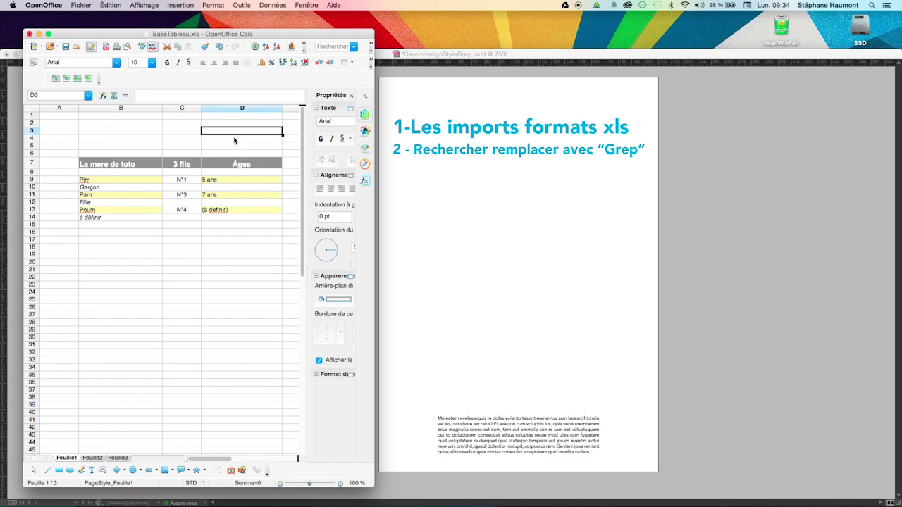
pyautogui.click(196, 257)
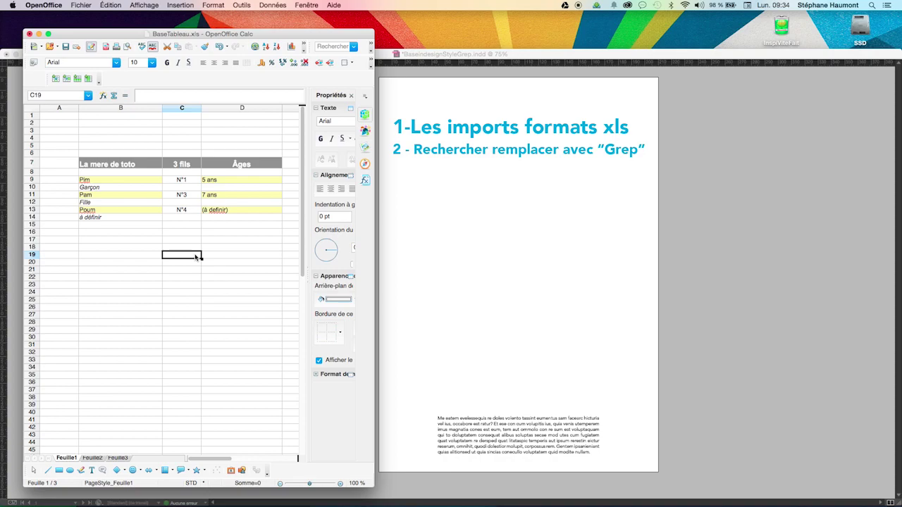
# Save the spreadsheet as BaseTableau in Microsoft Excel 97/2000/XP (.xls) format, replacing the existing file.
pyautogui.click(75, 5)
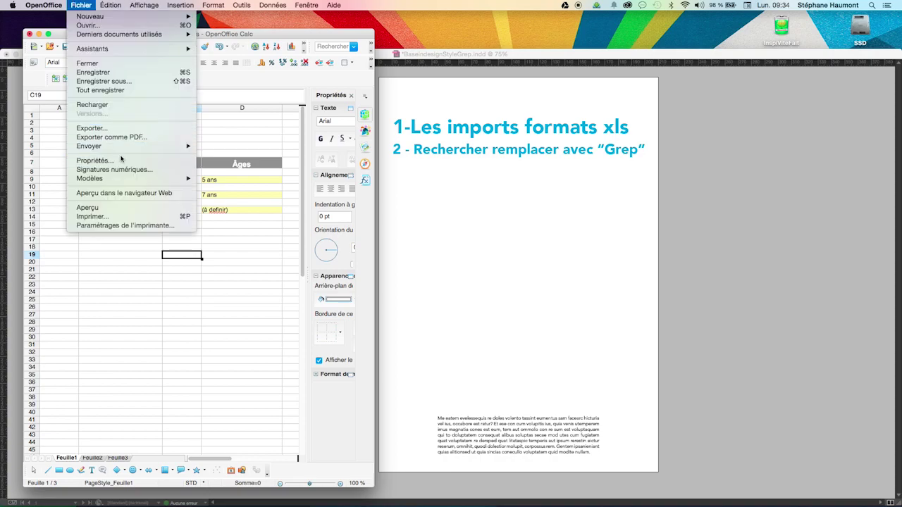
pyautogui.click(123, 81)
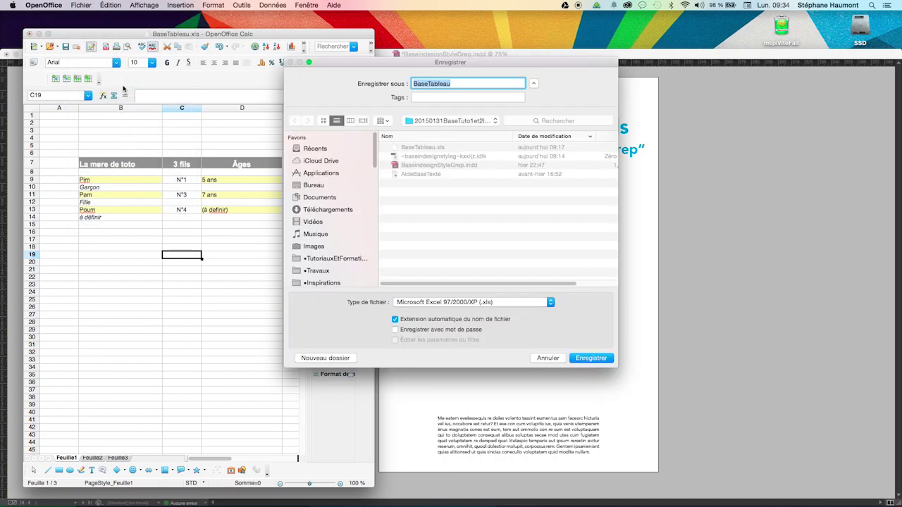
pyautogui.click(511, 303)
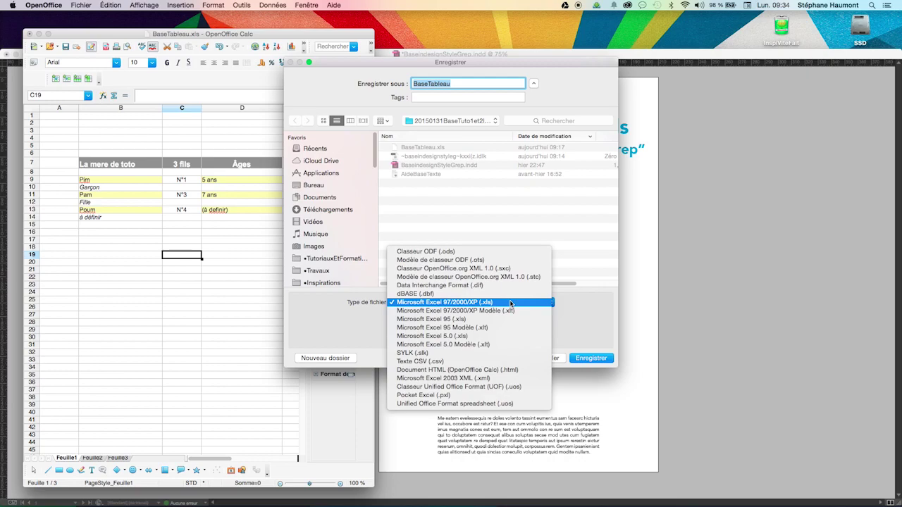
pyautogui.click(567, 275)
pyautogui.click(592, 358)
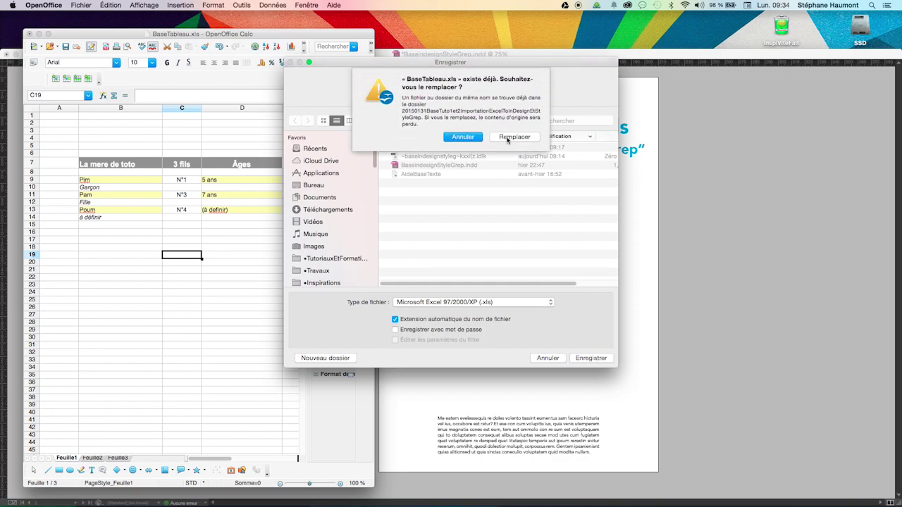
pyautogui.click(508, 138)
pyautogui.click(521, 223)
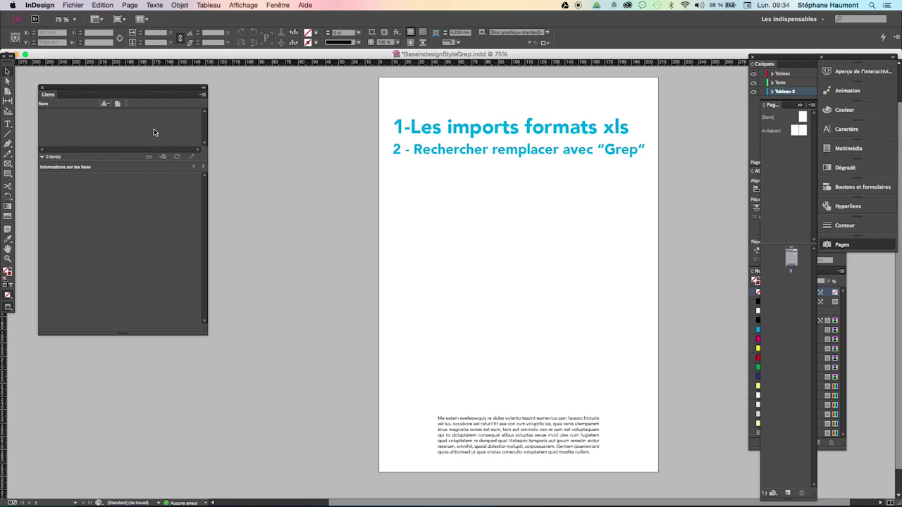
# In InDesign, check that the Links panel is enabled and that file-handling preferences create links to imported text and spreadsheet files.
pyautogui.click(288, 4)
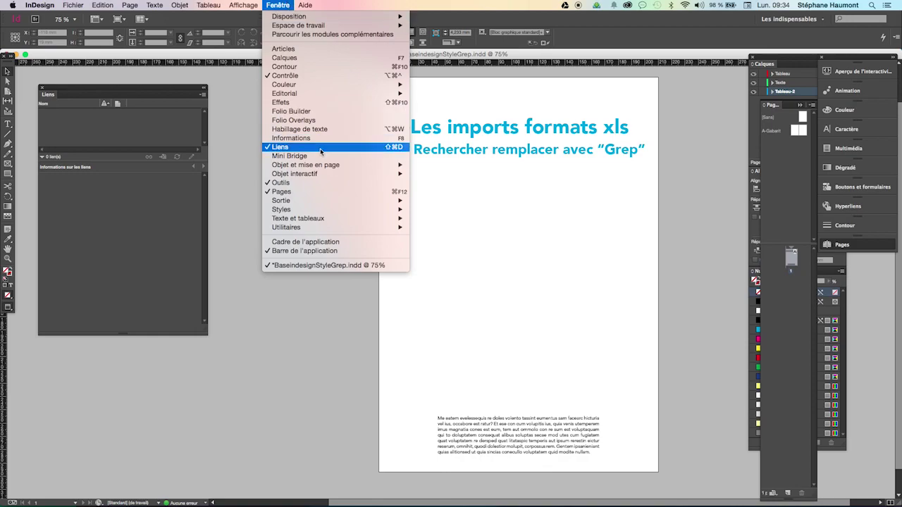
pyautogui.click(187, 131)
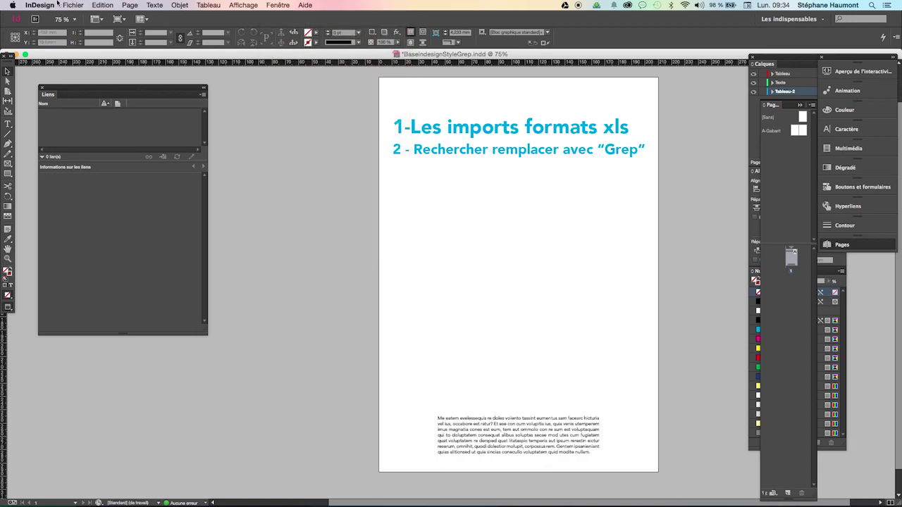
pyautogui.hotkey('ctrl', 'Up')
pyautogui.click(28, 4)
pyautogui.click(27, 4)
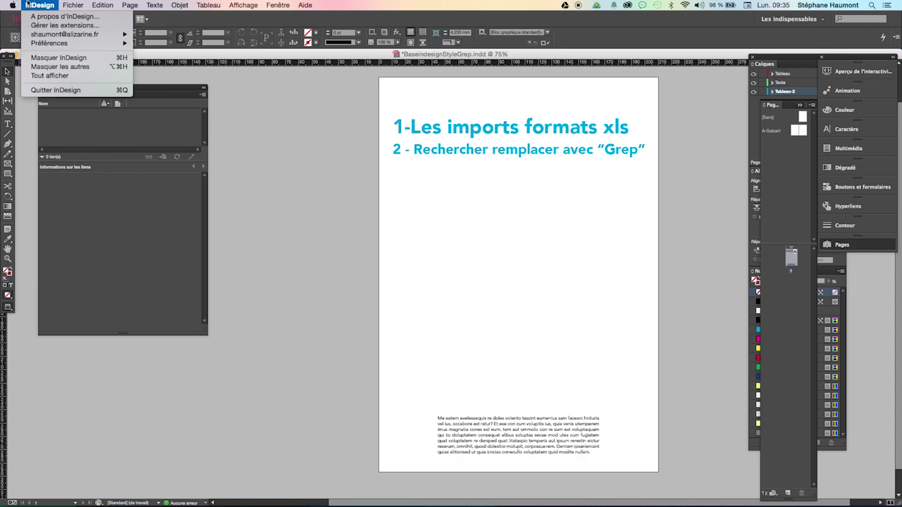
pyautogui.moveTo(106, 43)
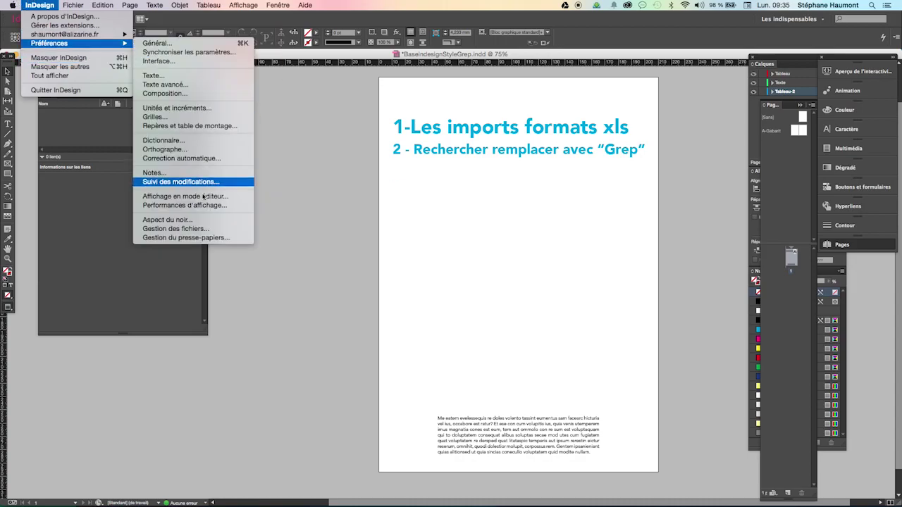
pyautogui.click(187, 229)
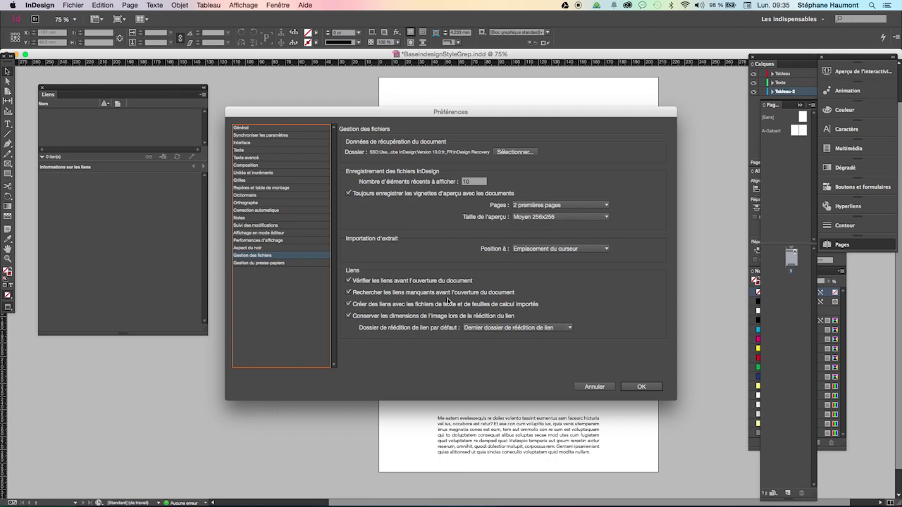
pyautogui.click(641, 388)
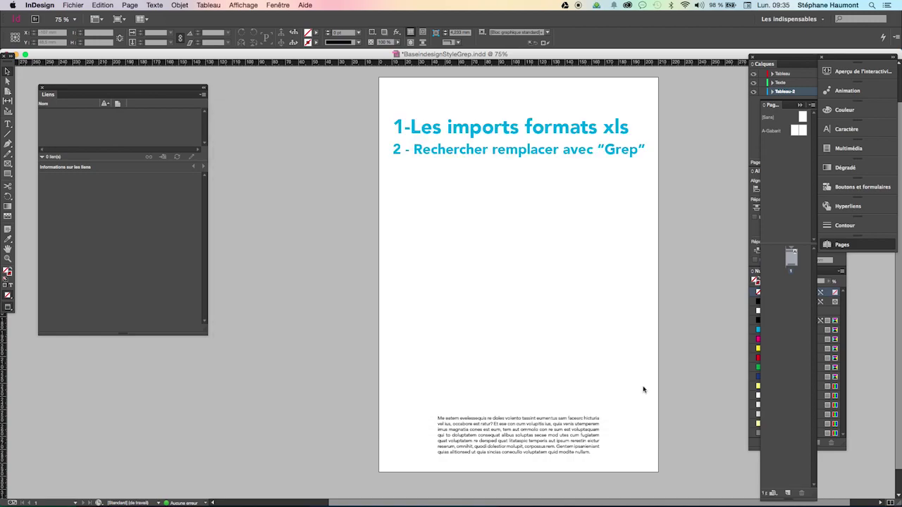
# Open BaseTableau.xls for import into the InDesign document with its Excel import options displayed.
pyautogui.click(74, 4)
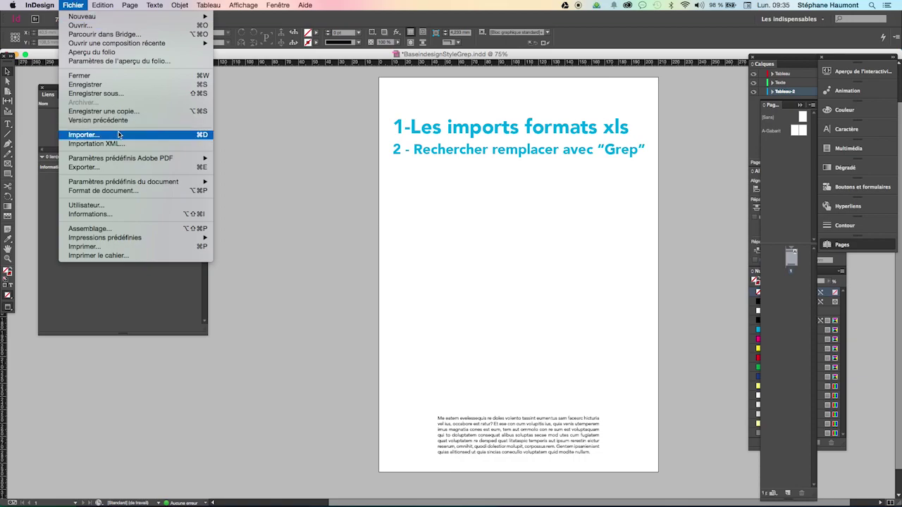
pyautogui.click(203, 136)
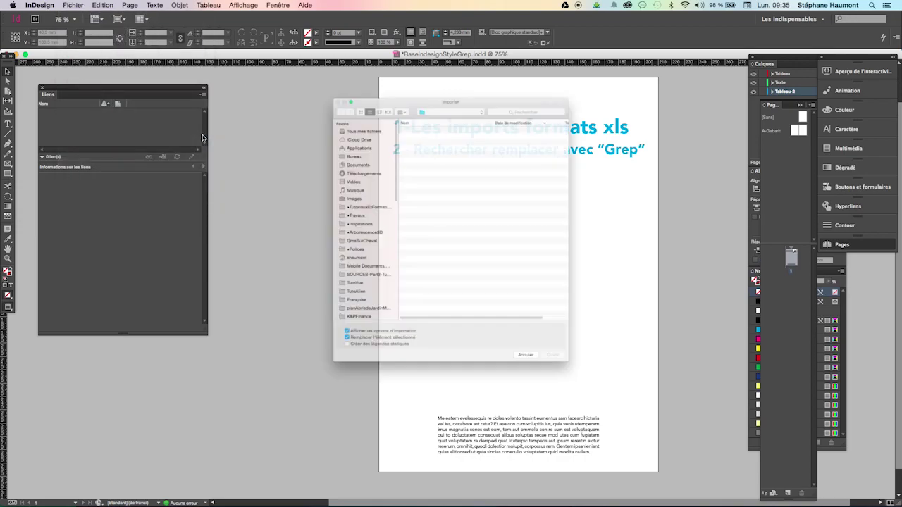
pyautogui.moveTo(391, 43); pyautogui.dragTo(340, 86)
pyautogui.click(382, 99)
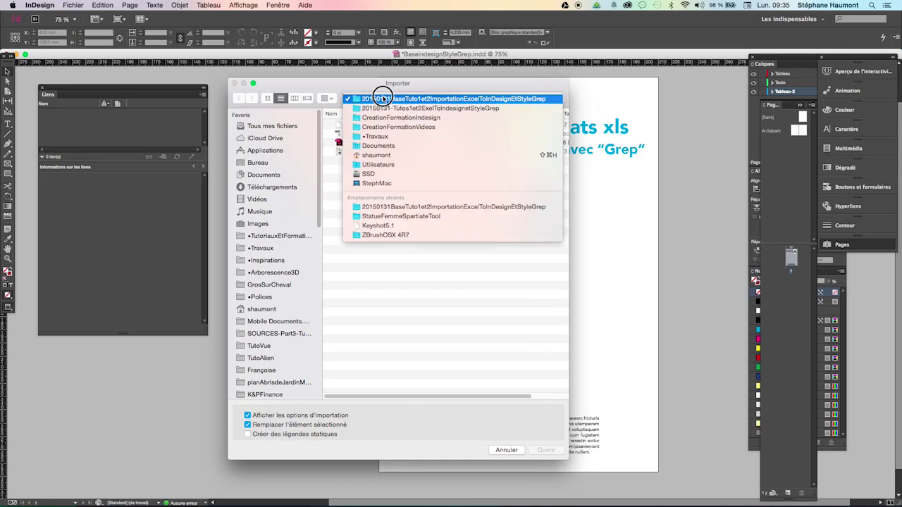
pyautogui.click(380, 99)
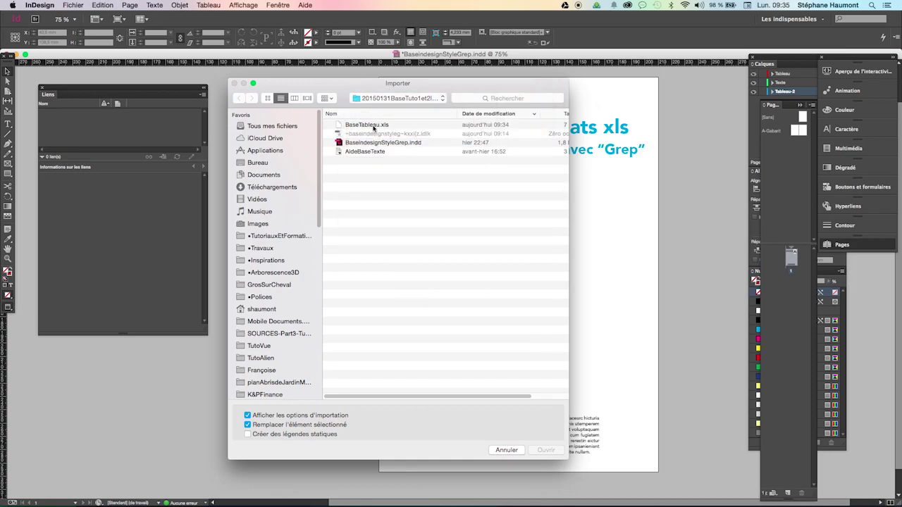
pyautogui.click(372, 127)
pyautogui.moveTo(339, 85); pyautogui.dragTo(342, 48)
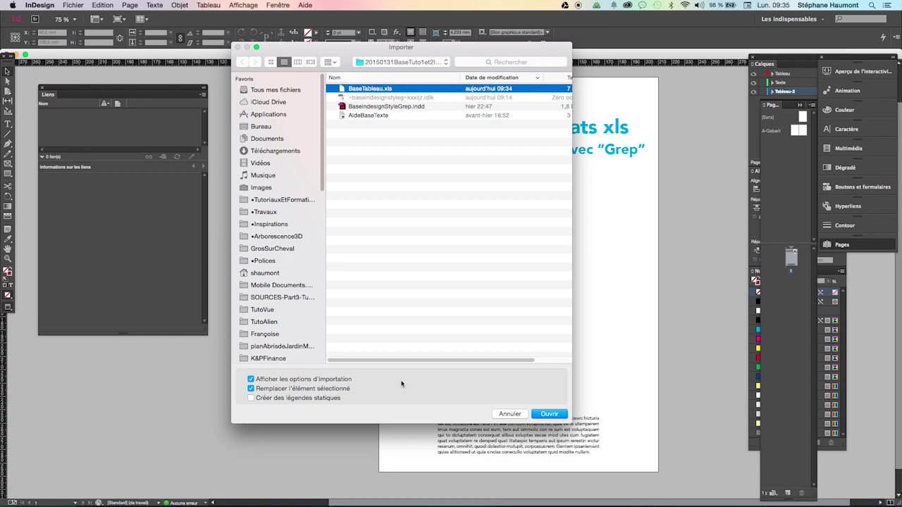
pyautogui.click(551, 415)
pyautogui.moveTo(282, 172); pyautogui.dragTo(490, 189)
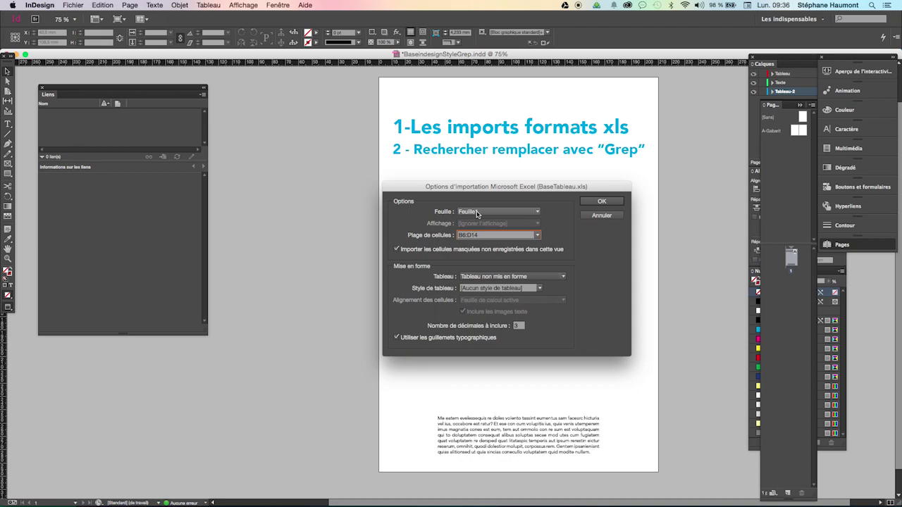
# Switch to OpenOffice Calc and look through Feuille2, Feuille3 and Feuille1 to identify the sheet containing the table.
pyautogui.click(481, 235)
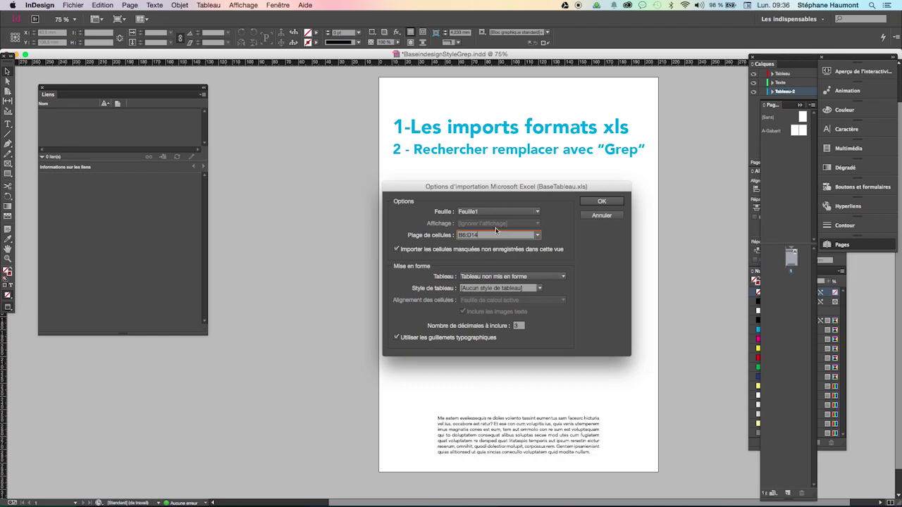
pyautogui.press('super+Tab')
pyautogui.press('super+Tab')
pyautogui.press('super+Tab')
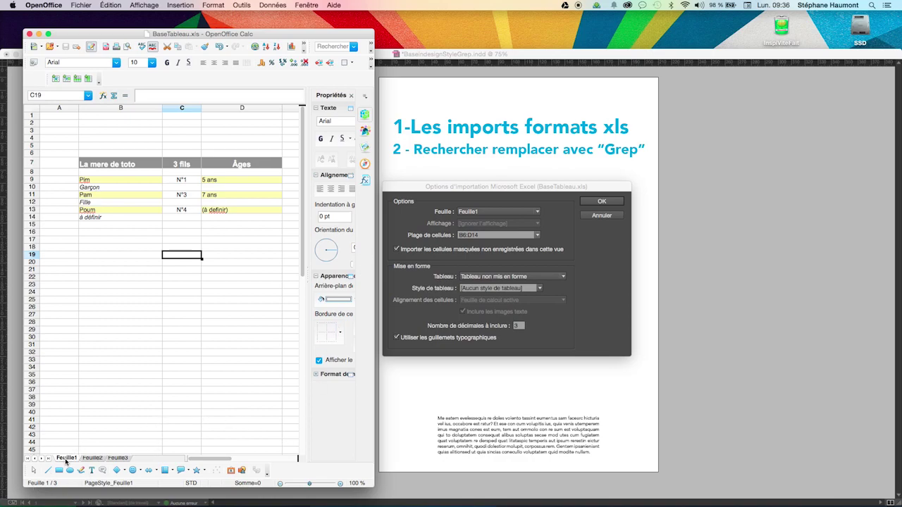
pyautogui.click(92, 458)
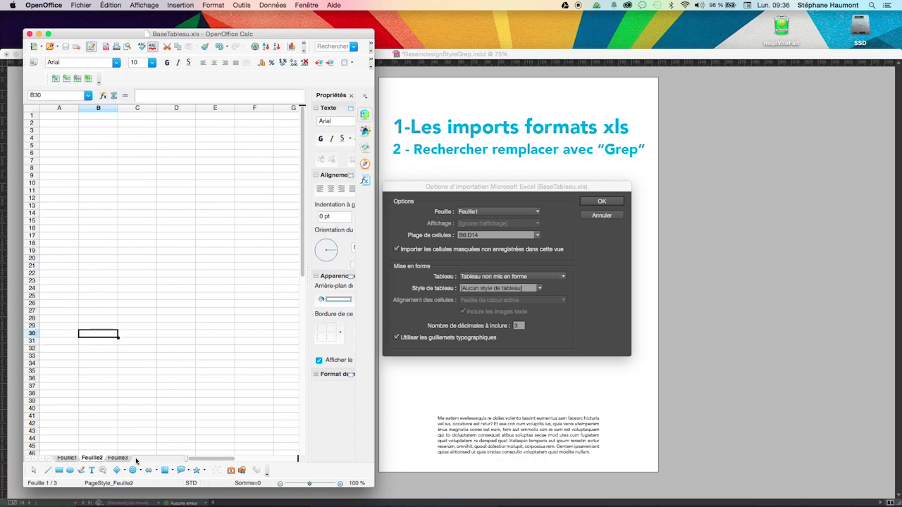
pyautogui.click(118, 458)
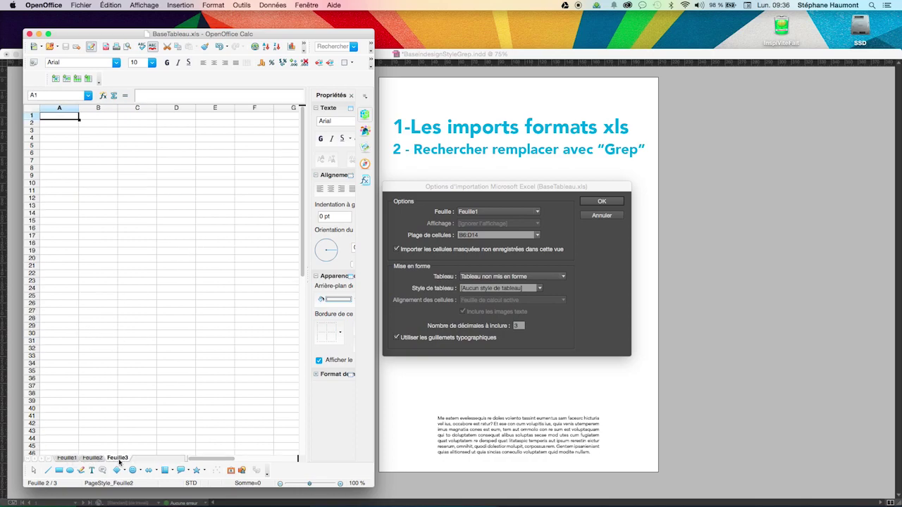
pyautogui.click(67, 458)
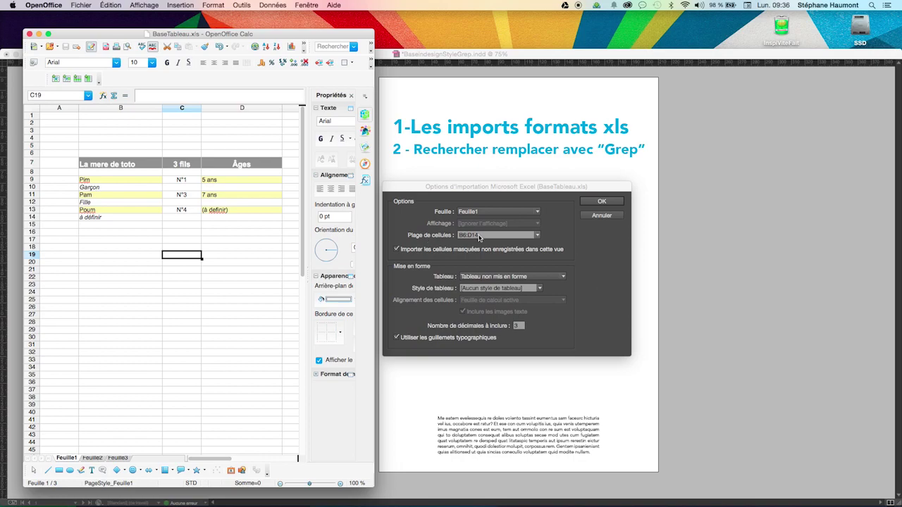
# Locate corner cells B6 and D14 of the table on Feuille1 to check the import range.
pyautogui.click(146, 153)
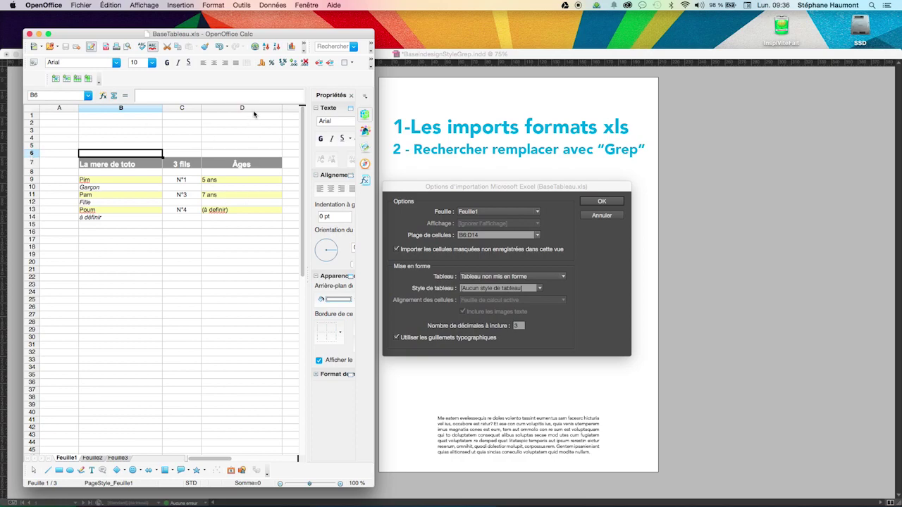
pyautogui.click(254, 109)
pyautogui.click(238, 210)
pyautogui.click(227, 216)
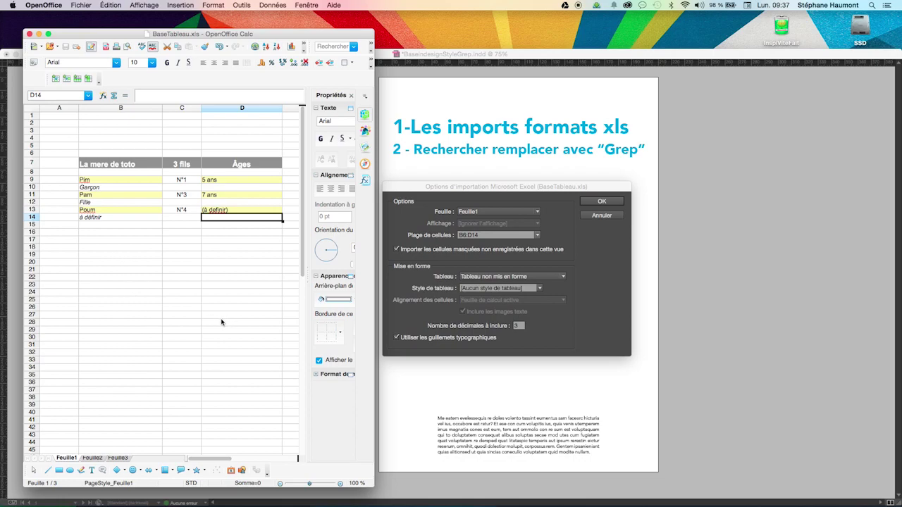
# In InDesign, import range B6:D14 of Feuille1 as an unformatted table and place it in a frame about 154 × 83.5 mm below the headings.
pyautogui.click(591, 273)
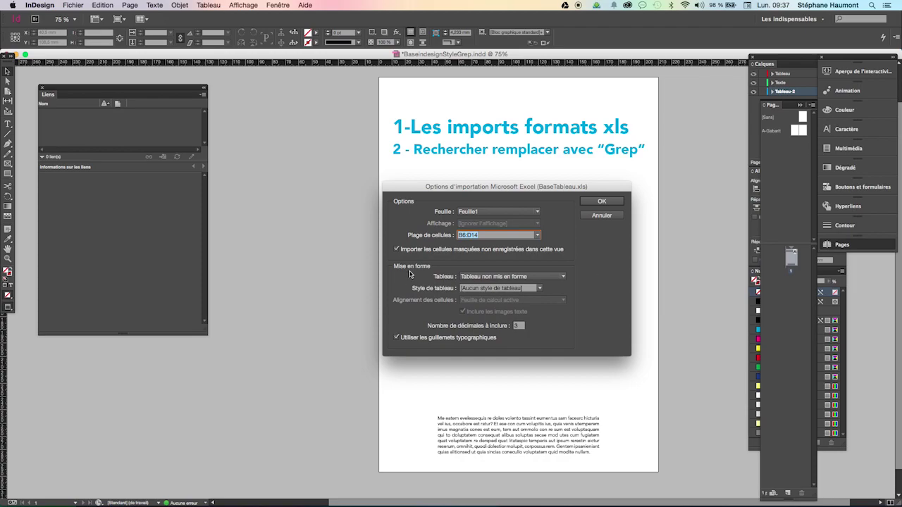
pyautogui.click(497, 276)
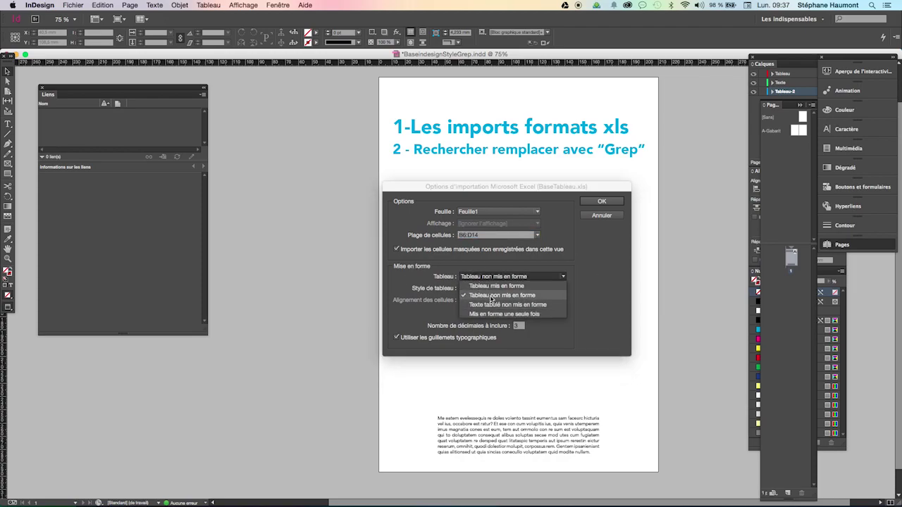
pyautogui.click(491, 299)
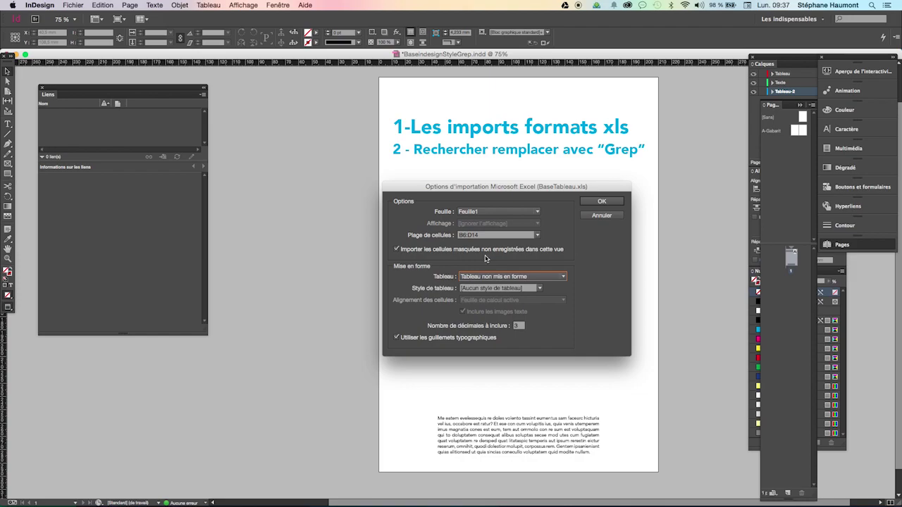
pyautogui.press('super+Tab')
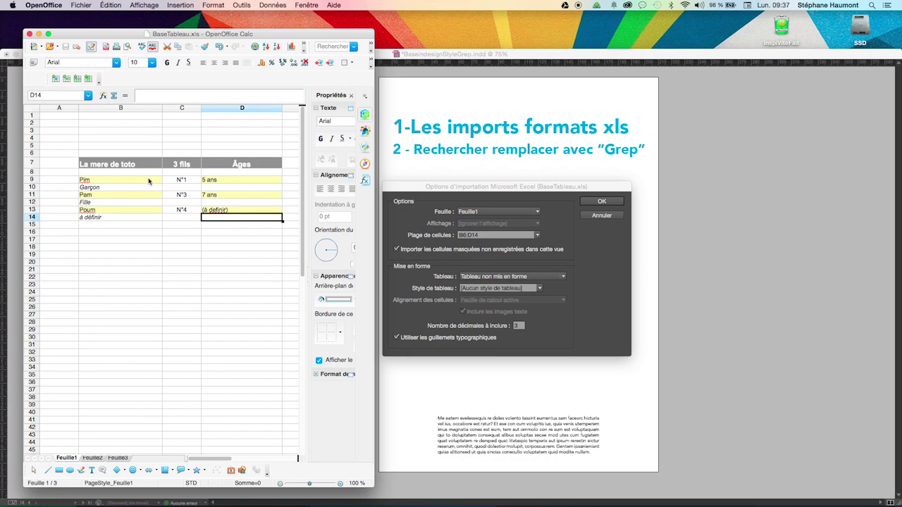
pyautogui.click(646, 315)
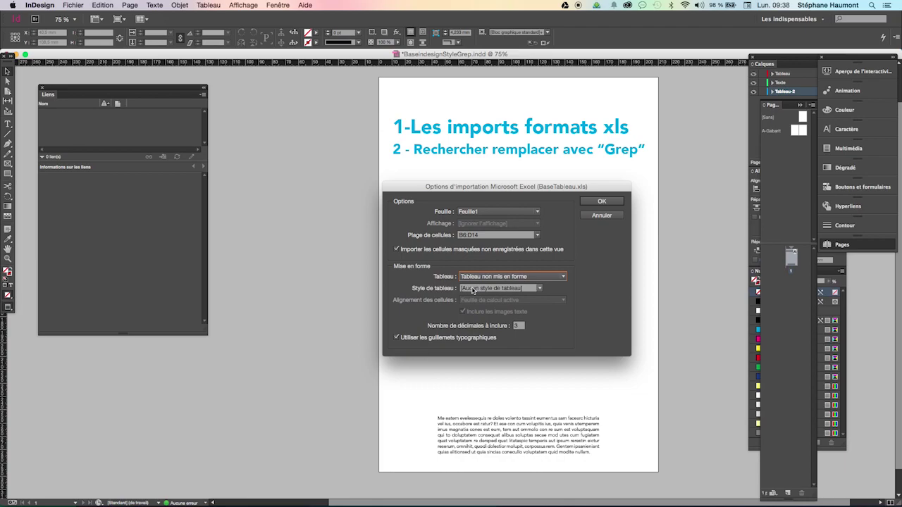
pyautogui.click(601, 203)
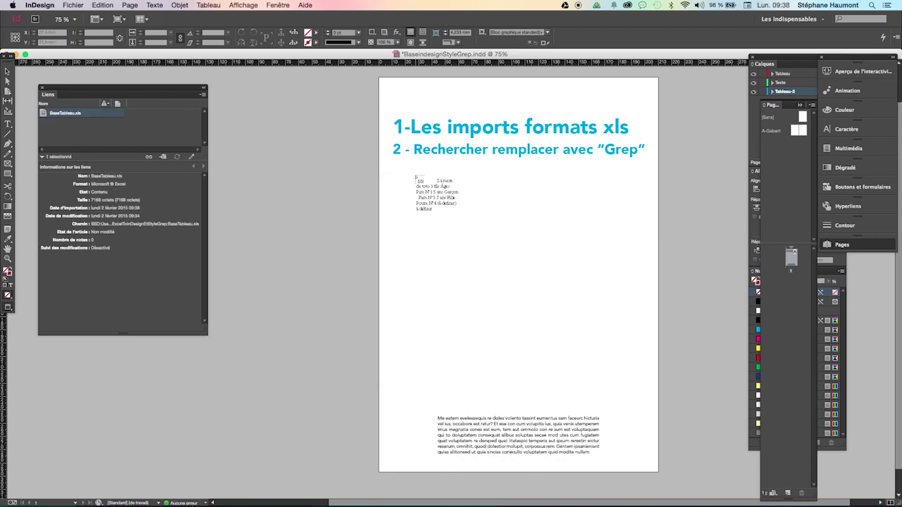
pyautogui.moveTo(415, 177); pyautogui.dragTo(620, 287)
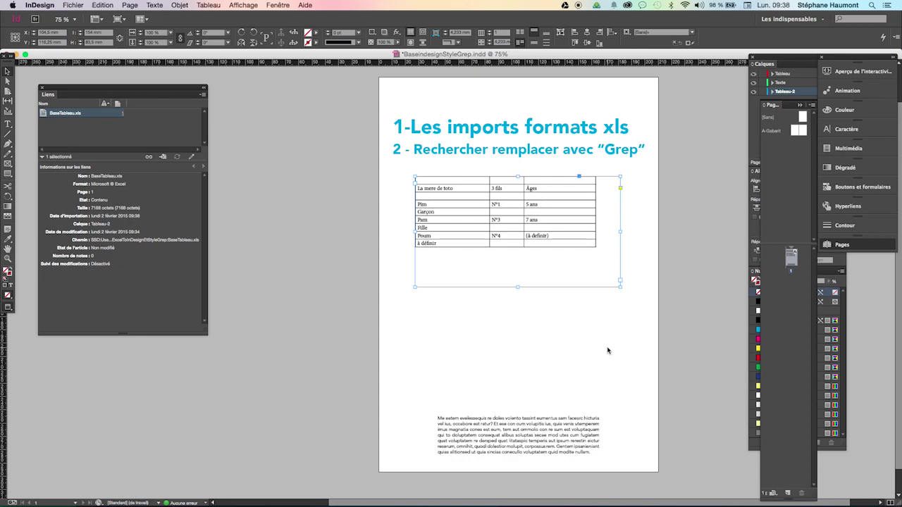
# Fit the imported table's frame to its content and reselect the frame.
pyautogui.press('alt+super+c')
pyautogui.click(589, 331)
pyautogui.click(559, 246)
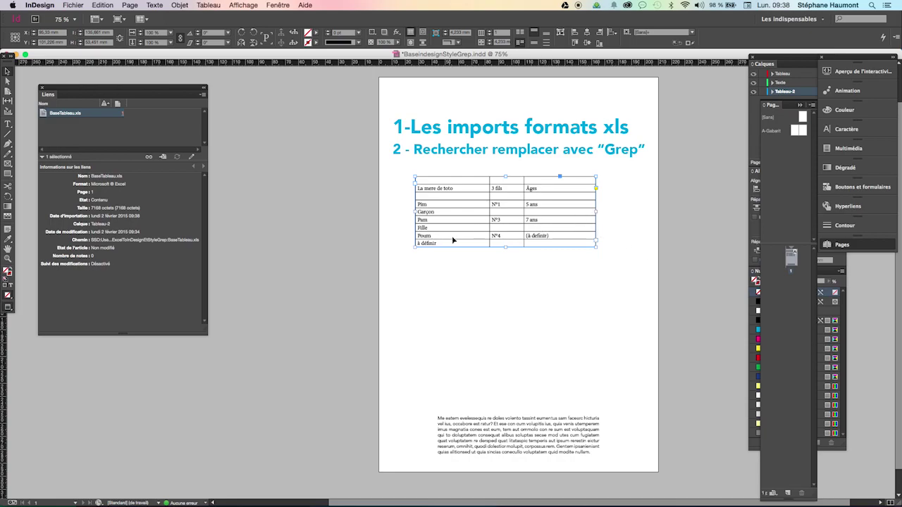
# Centre the imported table's frame horizontally on the page and deselect it.
pyautogui.moveTo(462, 235); pyautogui.dragTo(477, 239)
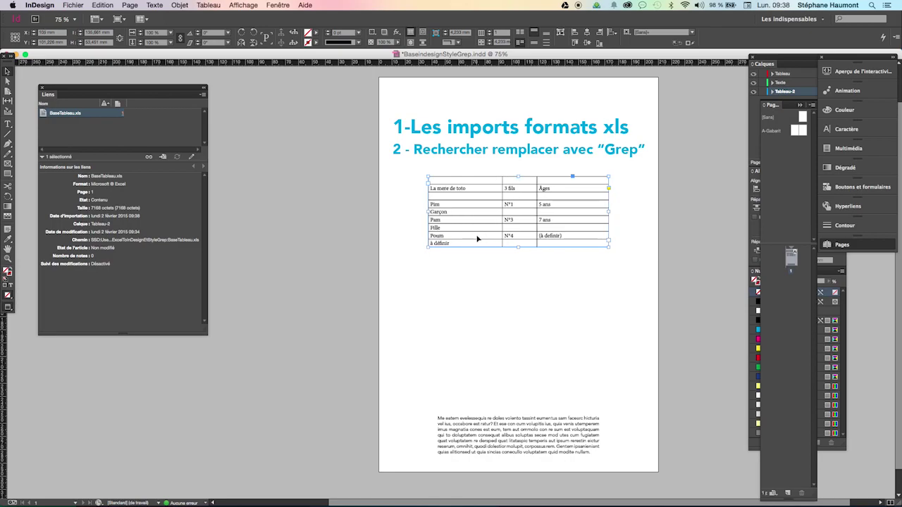
pyautogui.click(527, 314)
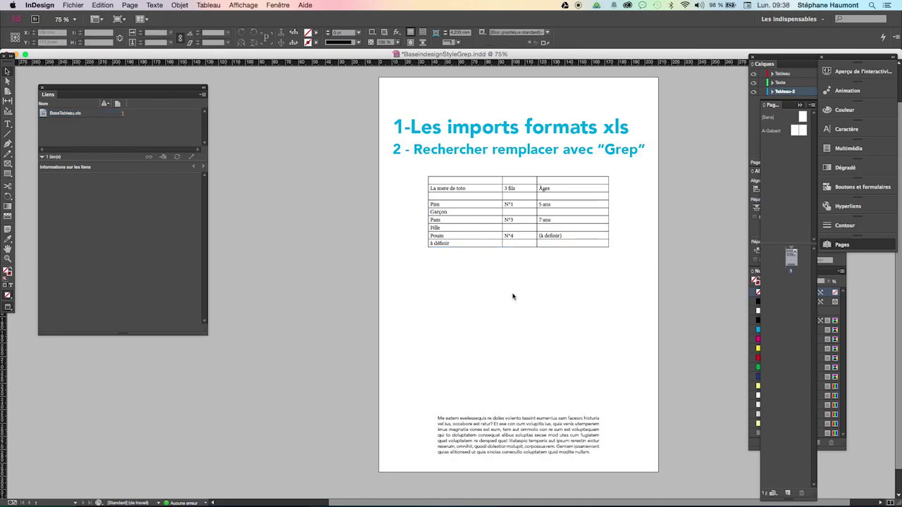
# Start a second import of BaseTableau.xls with the Excel import options shown.
pyautogui.press('super+d')
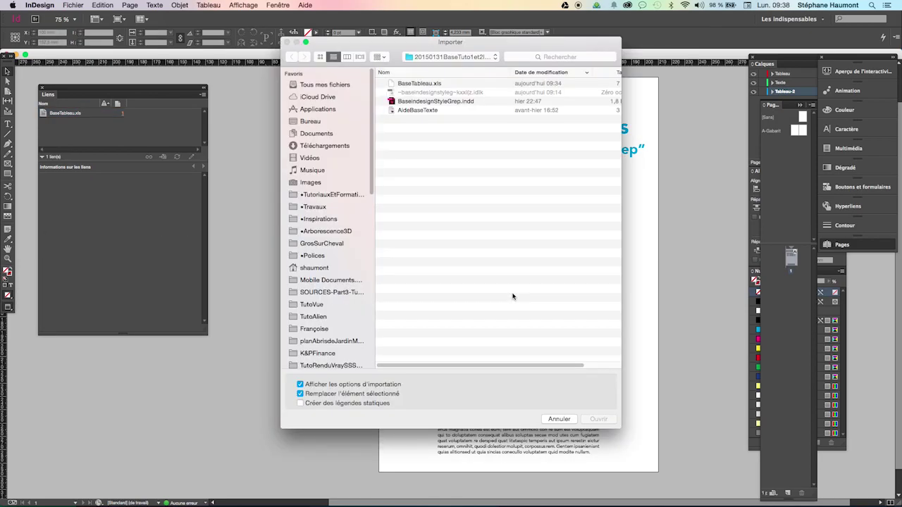
pyautogui.click(411, 85)
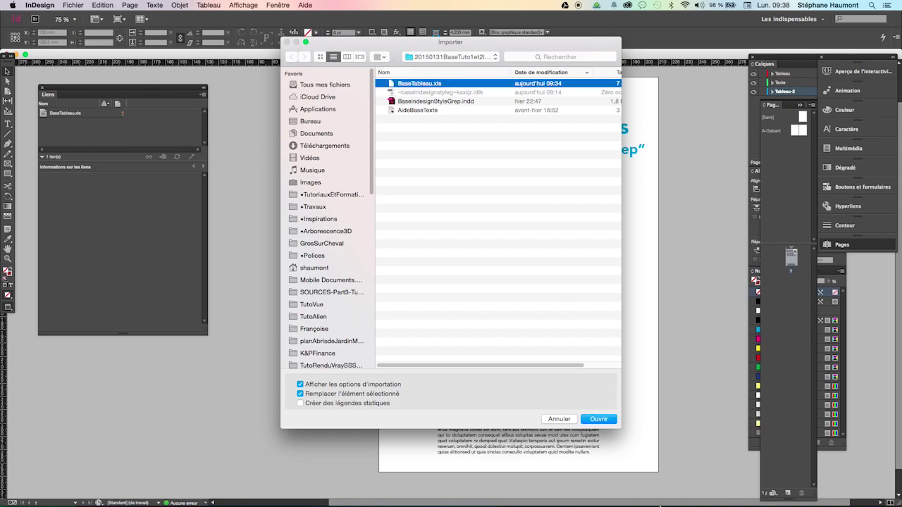
pyautogui.click(609, 421)
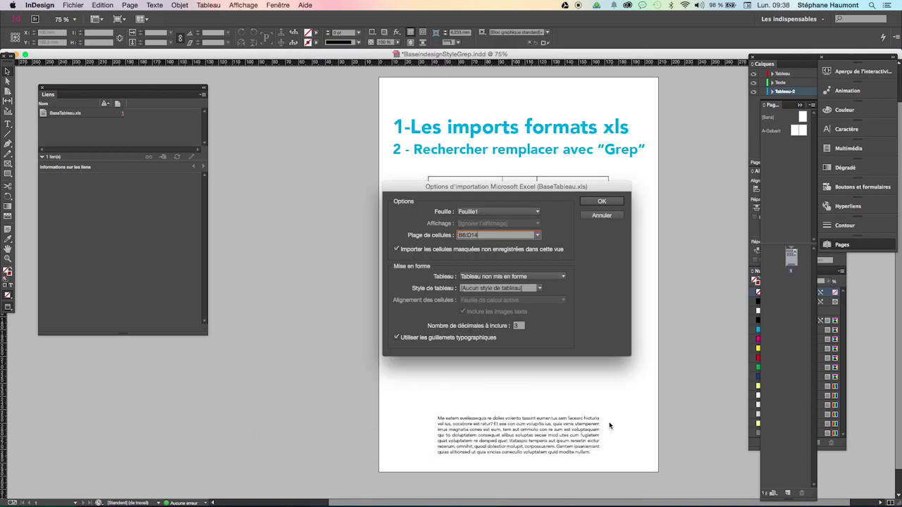
# Create a new table style from the import options and name it "Essai style de tableau".
pyautogui.click(541, 289)
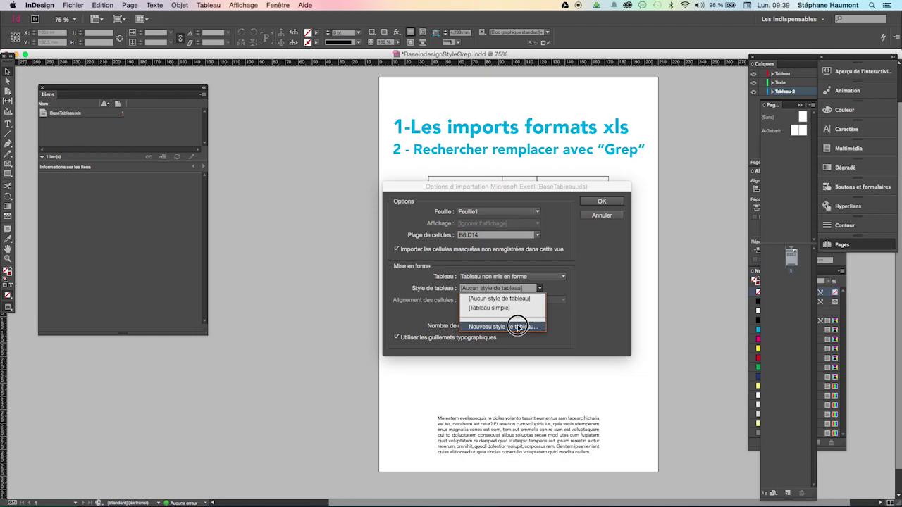
pyautogui.click(518, 327)
pyautogui.moveTo(273, 112); pyautogui.dragTo(304, 158)
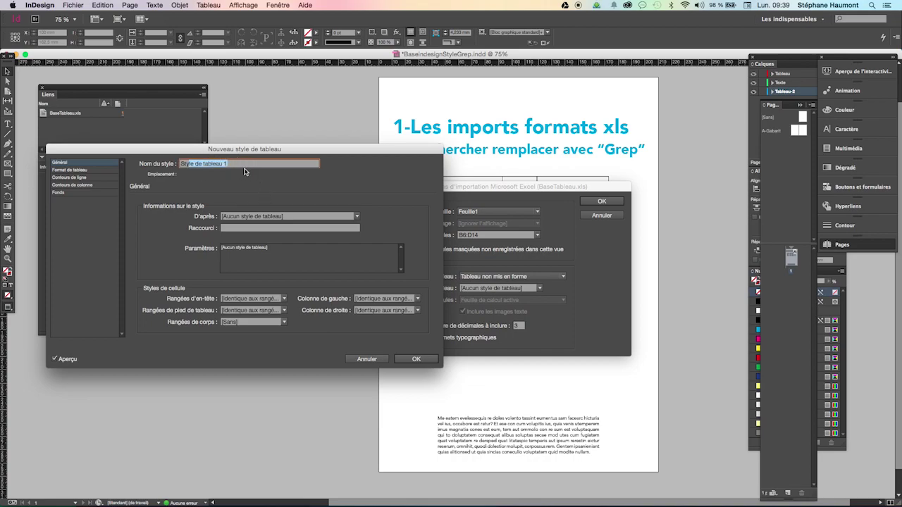
pyautogui.write('Essai style de t')
pyautogui.write('zblerau')
pyautogui.press('BackSpace')
pyautogui.press('BackSpace')
pyautogui.press('BackSpace')
pyautogui.press('BackSpace')
pyautogui.press('BackSpace')
pyautogui.press('BackSpace')
# Review the new style's table format options: border weight, line type, border colour and stroke drawing order.
pyautogui.click(81, 170)
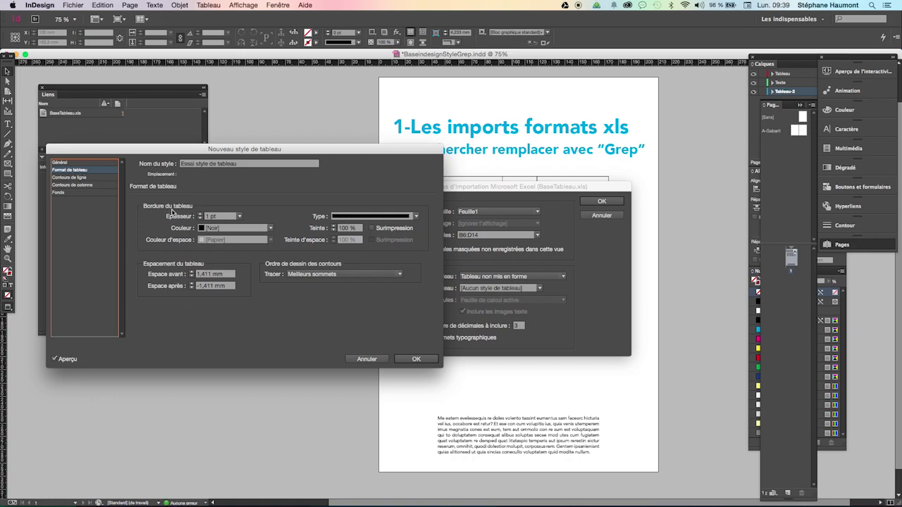
pyautogui.click(240, 216)
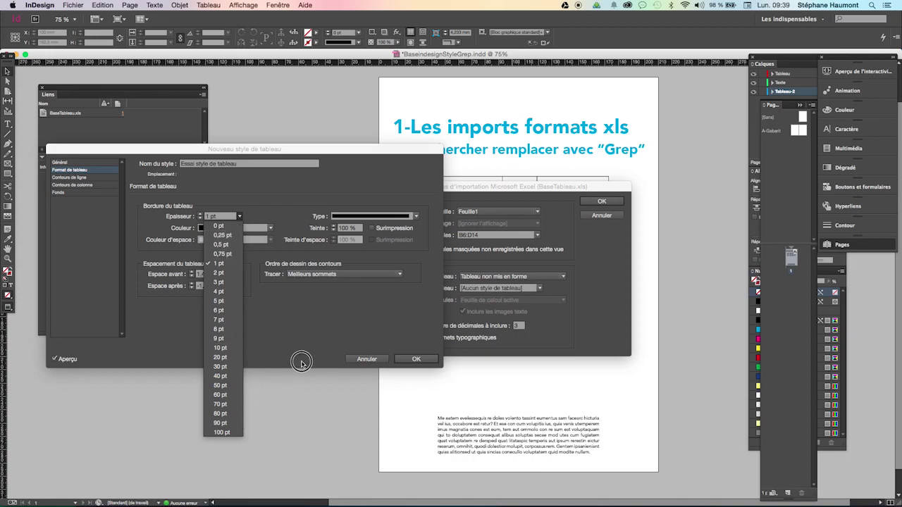
pyautogui.click(234, 264)
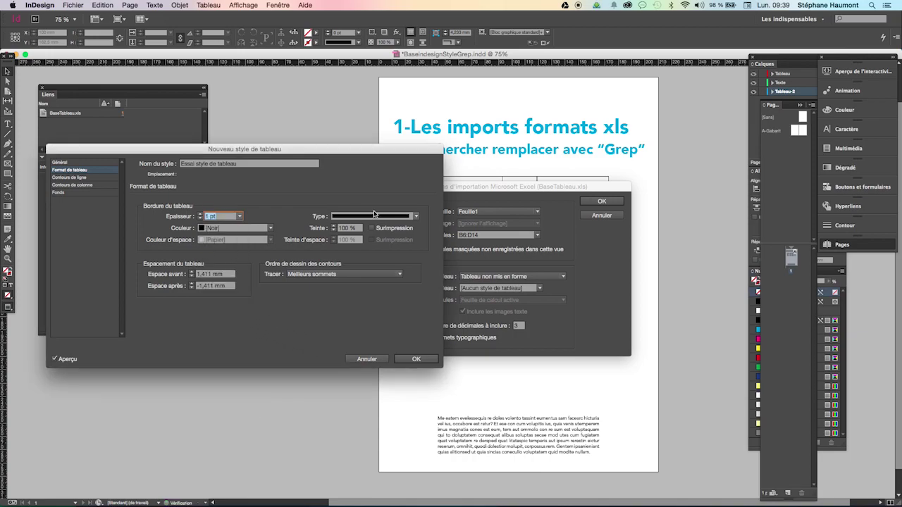
pyautogui.click(414, 216)
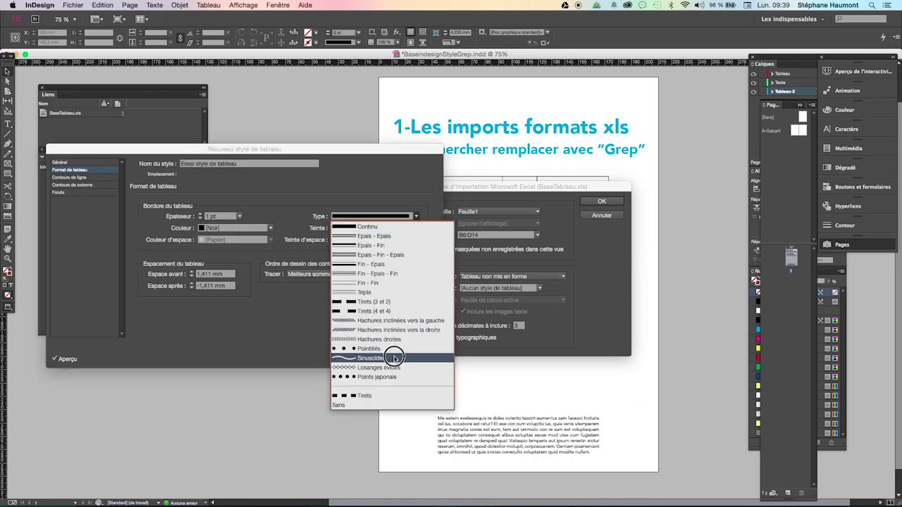
pyautogui.click(271, 336)
pyautogui.click(271, 229)
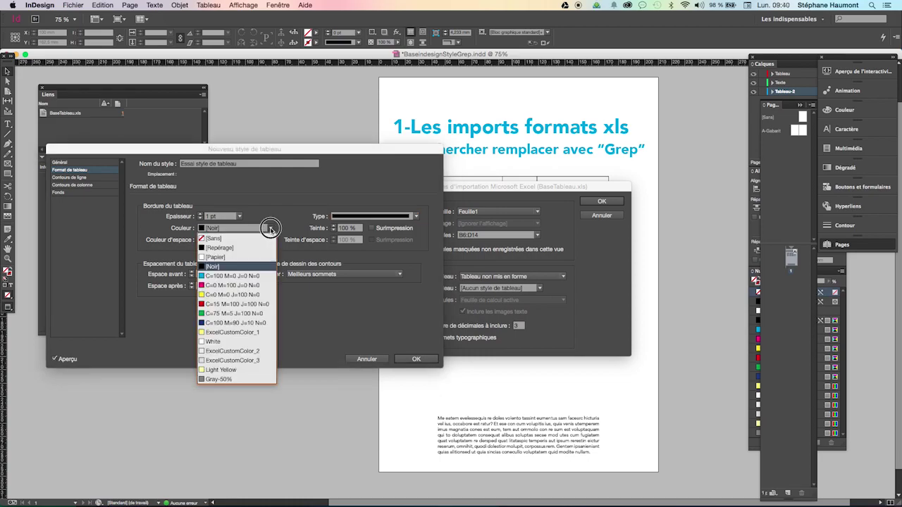
pyautogui.click(392, 315)
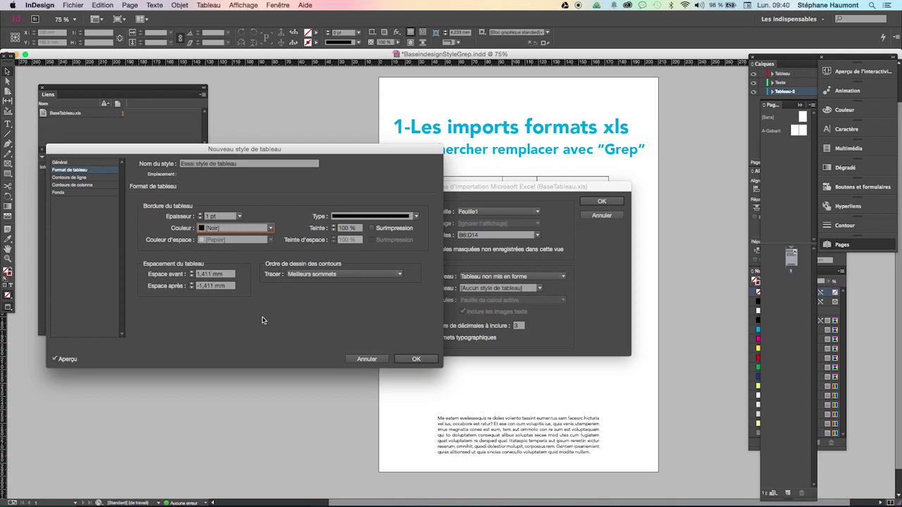
pyautogui.click(365, 275)
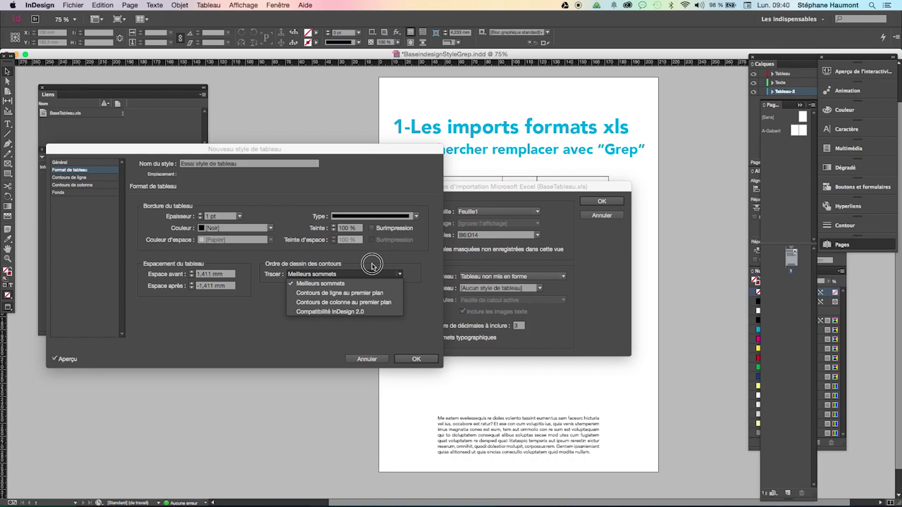
pyautogui.click(372, 265)
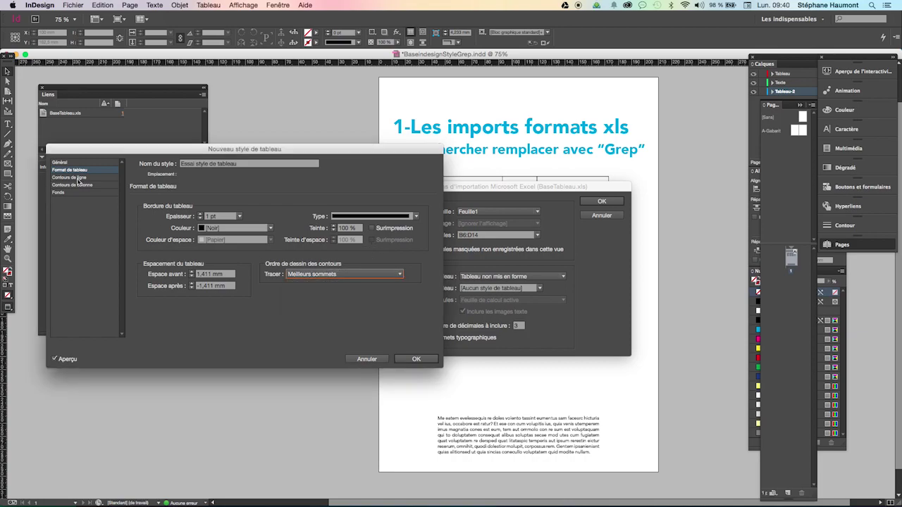
# Uncover the placed table and try the row stroke patterns Une ligne sur deux, Toutes les deux lignes and Toutes les trois lignes.
pyautogui.click(76, 177)
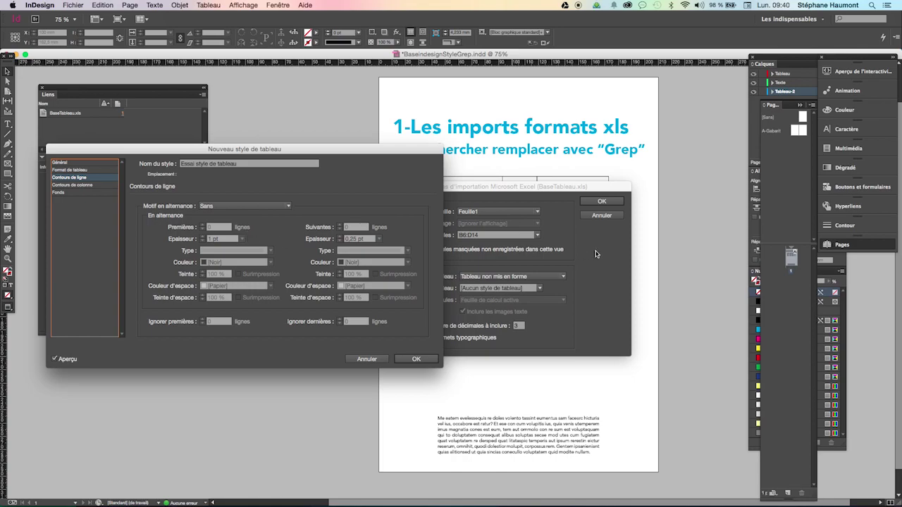
pyautogui.moveTo(560, 187); pyautogui.dragTo(567, 317)
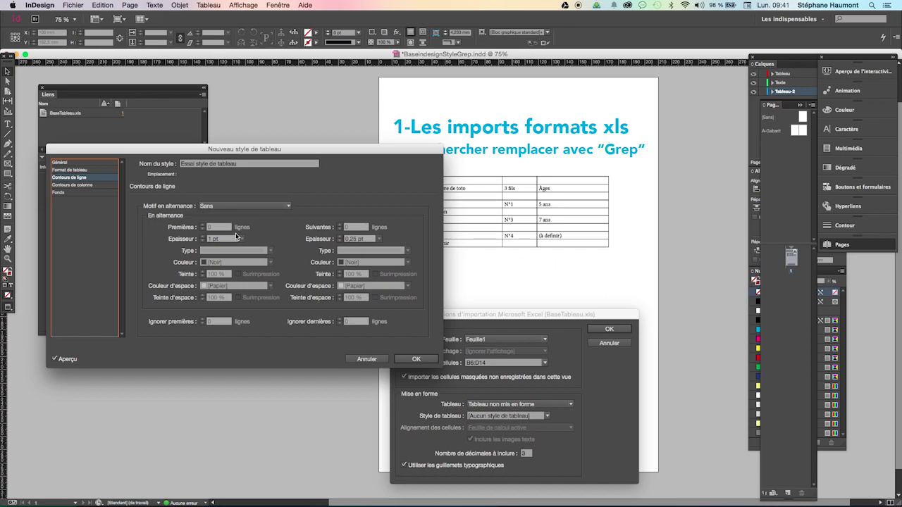
pyautogui.click(243, 206)
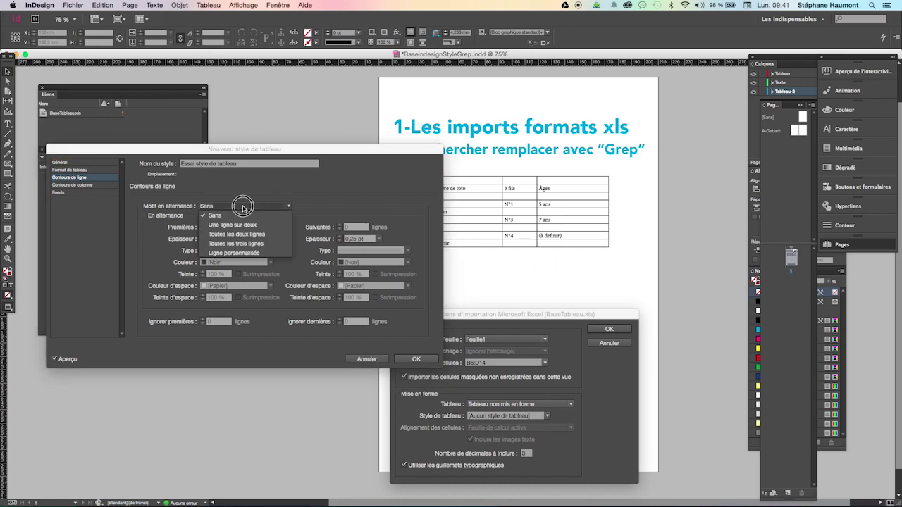
pyautogui.click(239, 225)
pyautogui.click(254, 205)
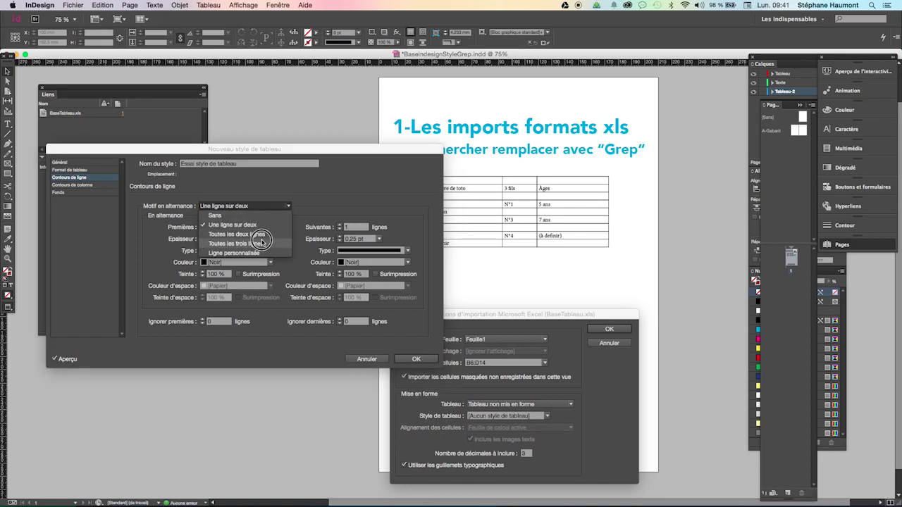
pyautogui.click(257, 234)
pyautogui.click(253, 206)
pyautogui.click(265, 243)
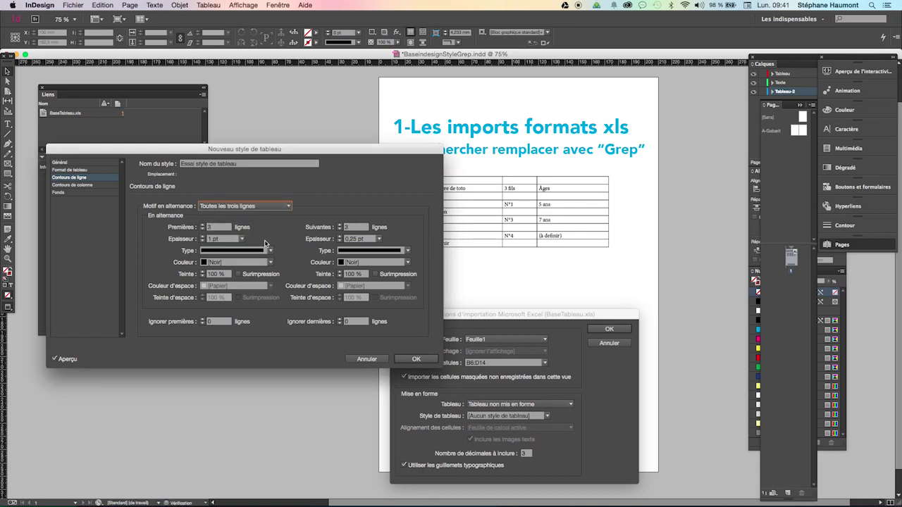
# Set the alternating row stroke pattern to Ligne personnalisée and check the available line types and patterns.
pyautogui.click(272, 206)
pyautogui.click(273, 252)
pyautogui.click(272, 250)
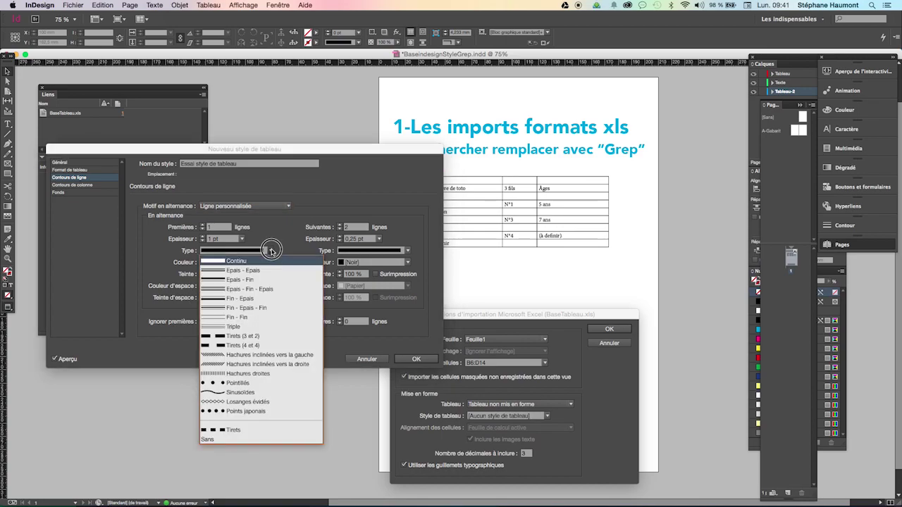
pyautogui.click(277, 251)
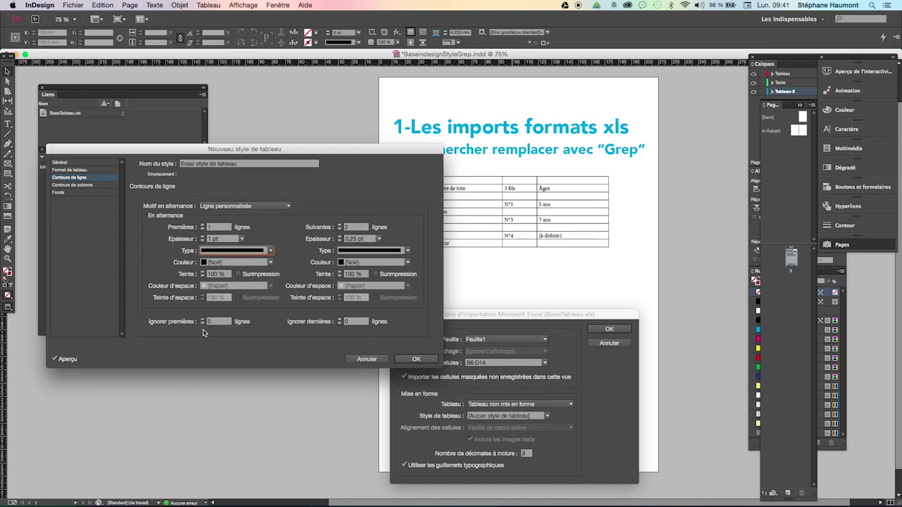
pyautogui.click(259, 206)
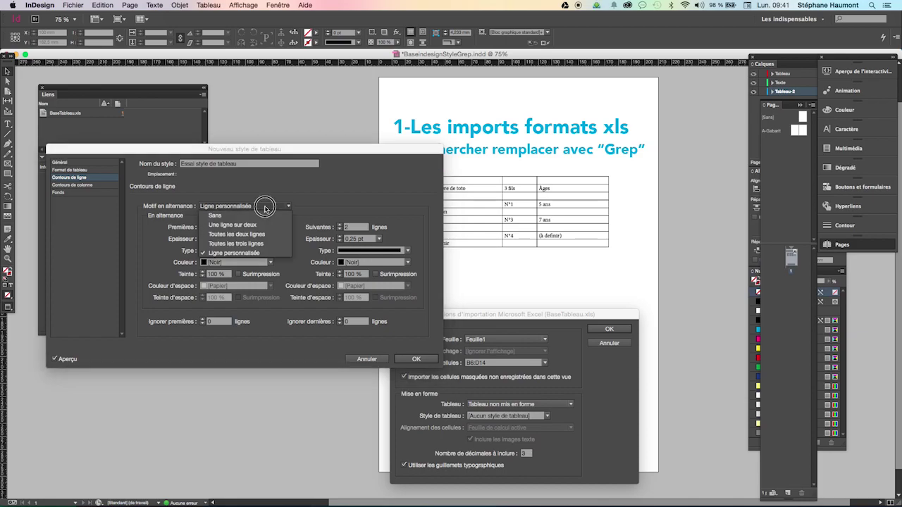
pyautogui.click(240, 198)
# For the column strokes, try Une colonne sur deux and set the alternating pattern to Toutes les deux colonnes.
pyautogui.click(74, 188)
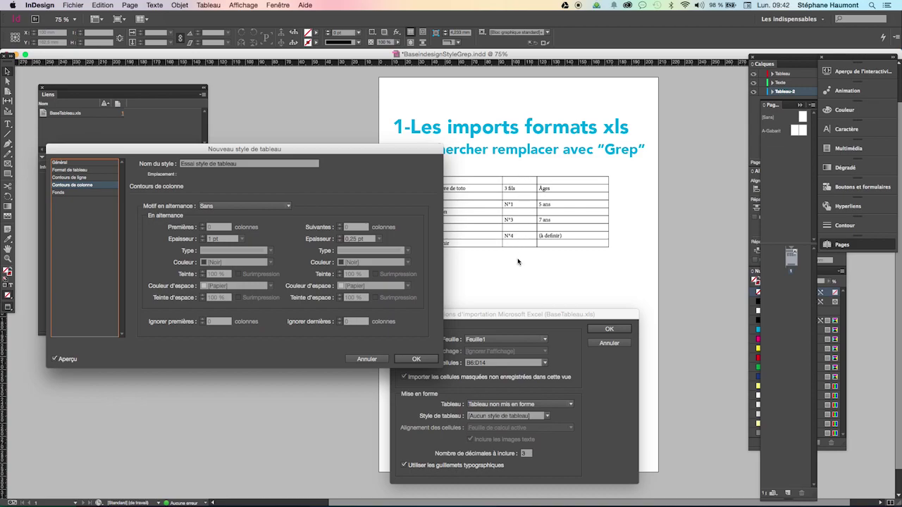
pyautogui.click(259, 206)
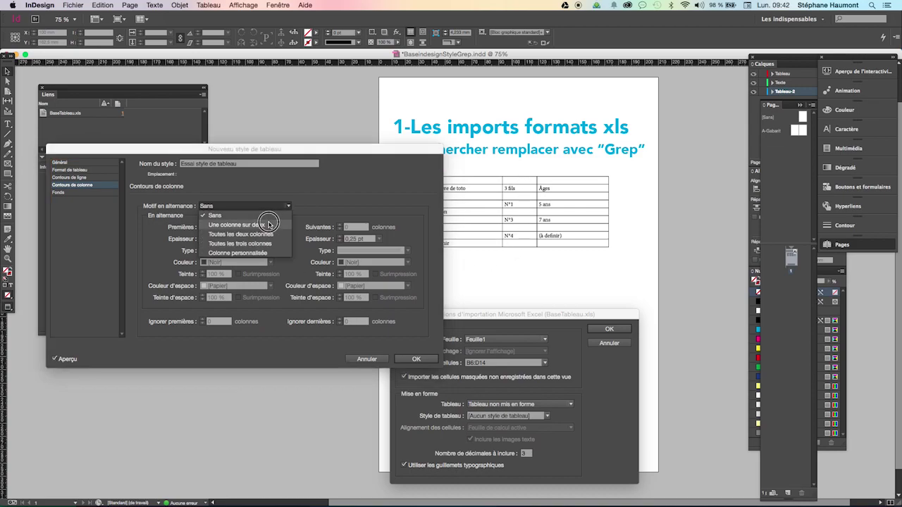
pyautogui.click(268, 224)
pyautogui.click(268, 206)
pyautogui.click(271, 234)
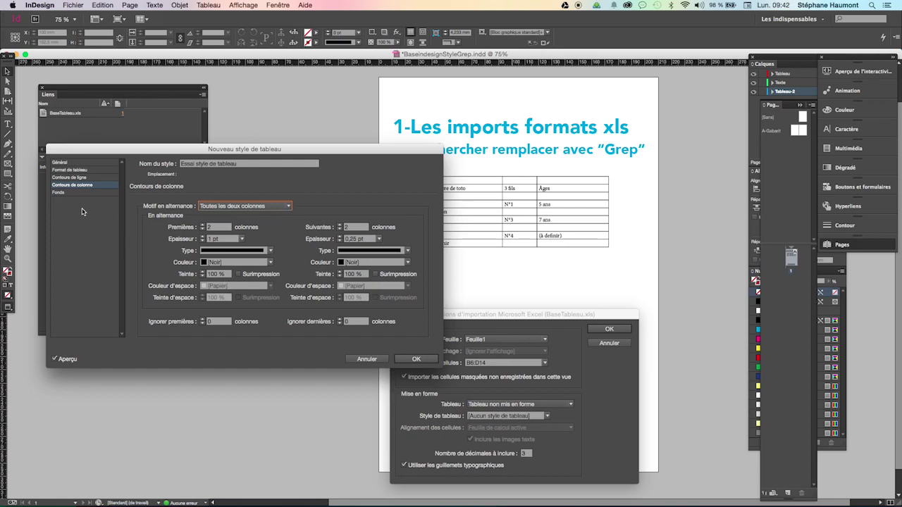
pyautogui.click(254, 207)
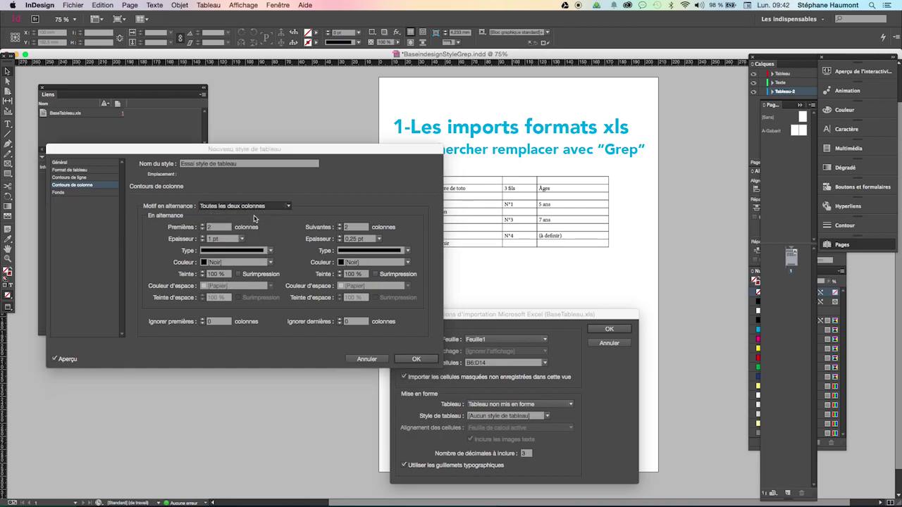
pyautogui.click(253, 211)
# Fill every other row with C=0 M=100 J=0 N=0, the rows between with C=75 M=5 J=100 N=0, and save the table style.
pyautogui.click(74, 194)
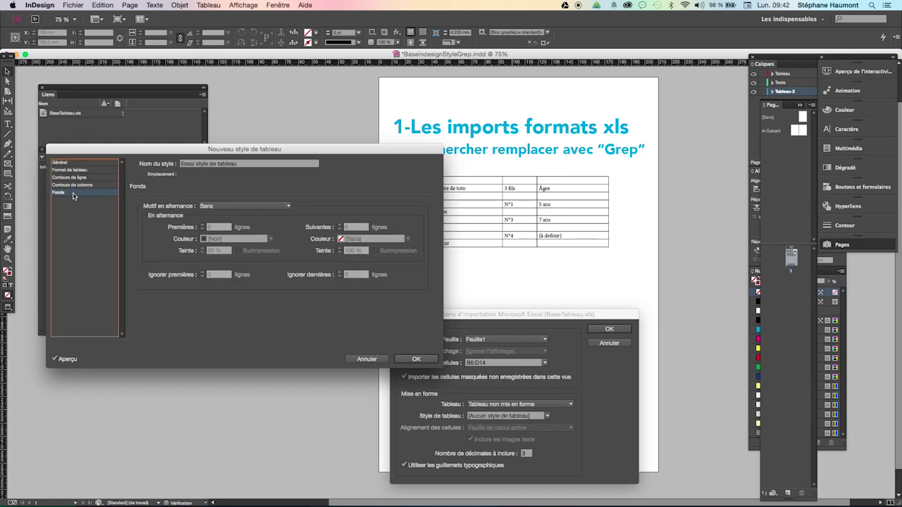
pyautogui.click(261, 209)
pyautogui.click(261, 215)
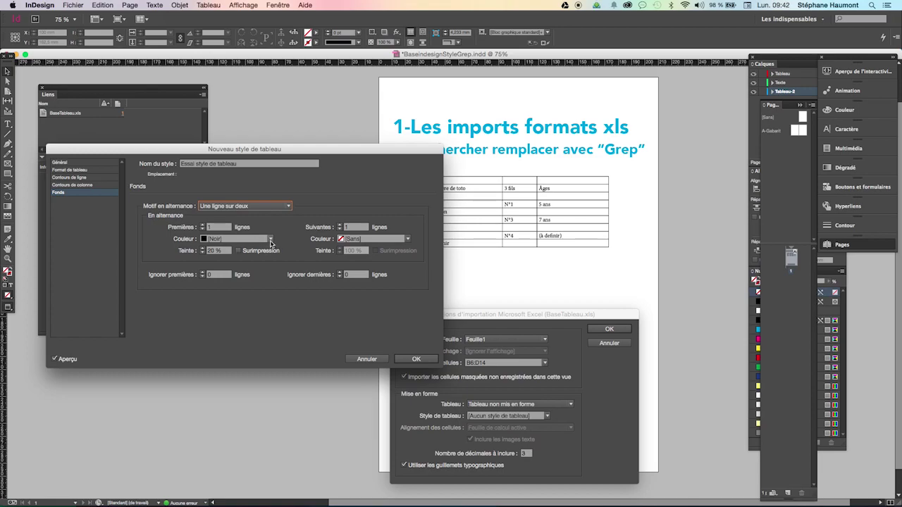
pyautogui.click(271, 239)
pyautogui.click(238, 296)
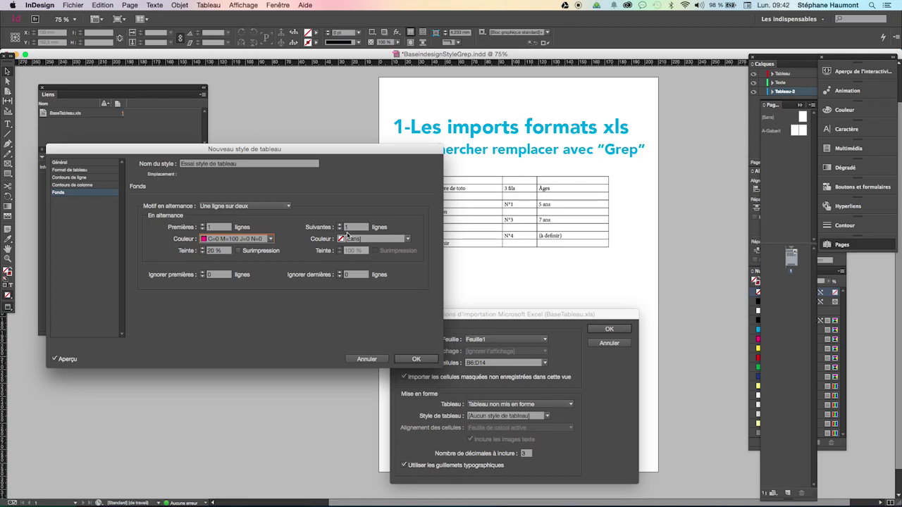
pyautogui.click(407, 240)
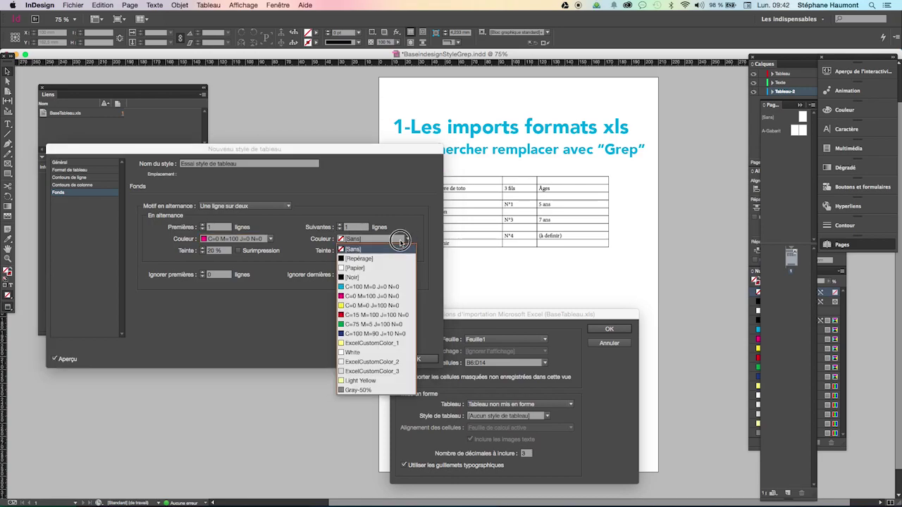
pyautogui.click(368, 321)
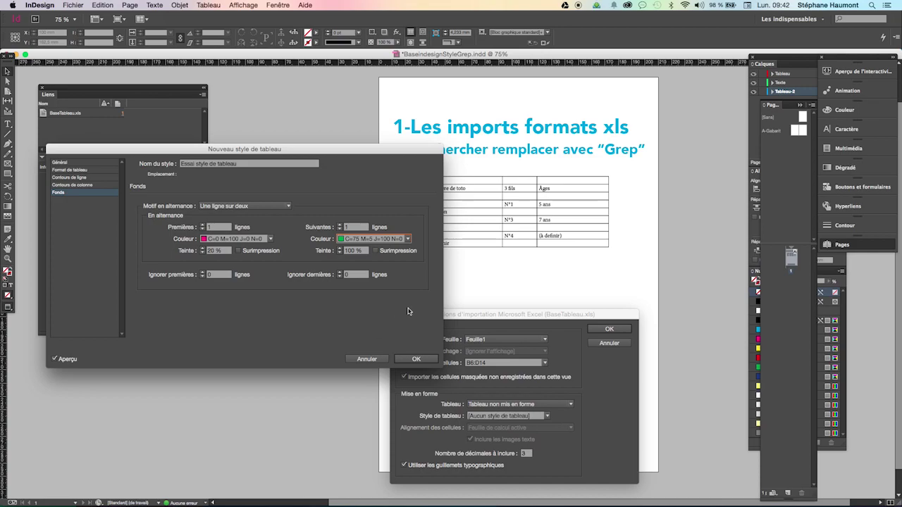
pyautogui.click(403, 360)
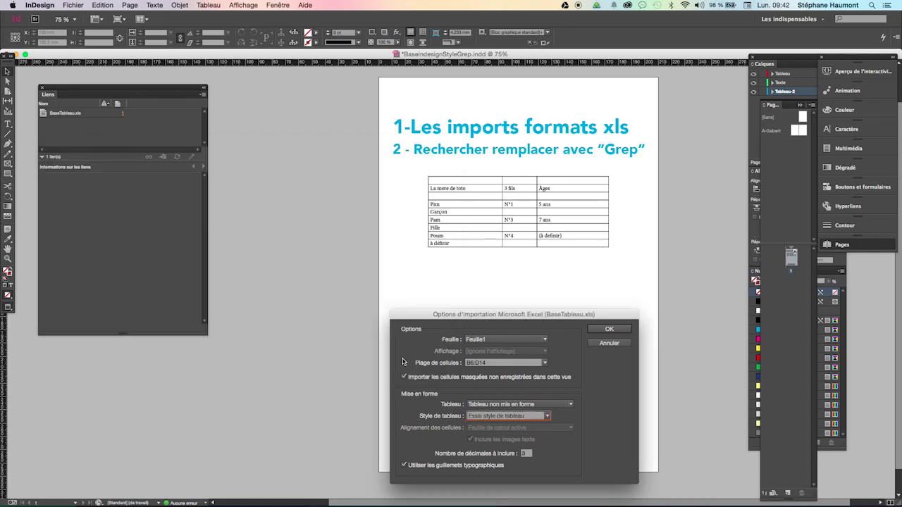
# Import the table with the Essai style de tableau style and place it in a frame about 136 × 81.5 mm below the first table.
pyautogui.moveTo(451, 316); pyautogui.dragTo(374, 297)
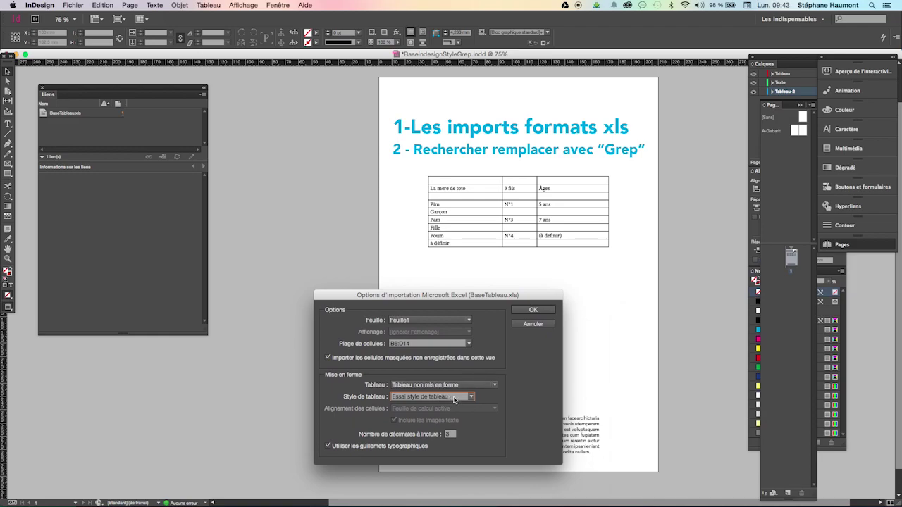
pyautogui.click(533, 311)
pyautogui.moveTo(428, 256); pyautogui.dragTo(609, 364)
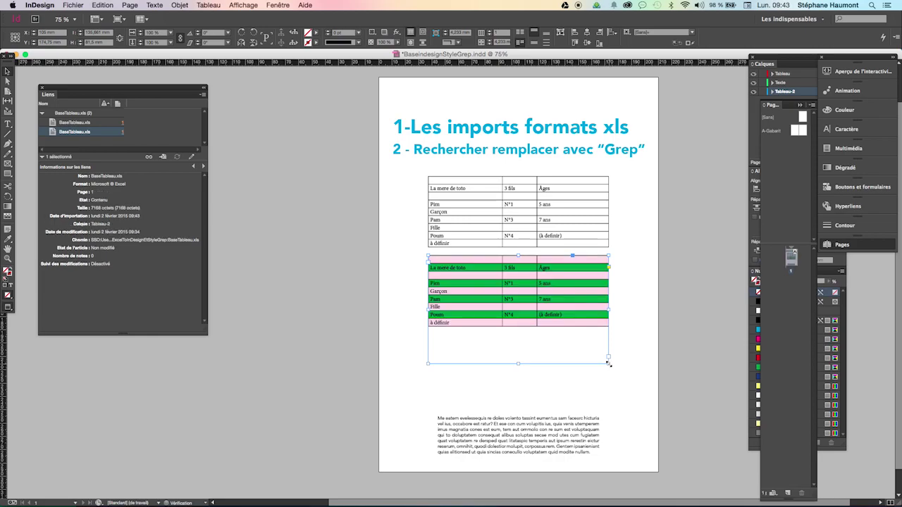
# Fit the second table's frame to its content and deselect it.
pyautogui.doubleClick(607, 364)
pyautogui.click(608, 368)
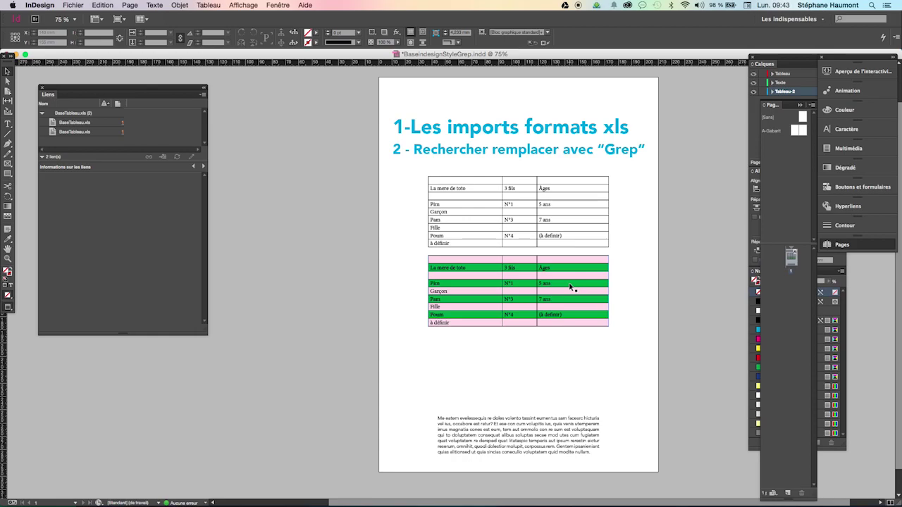
# Display the table styles and apply Essai style de tableau to all cells of the first table.
pyautogui.click(272, 4)
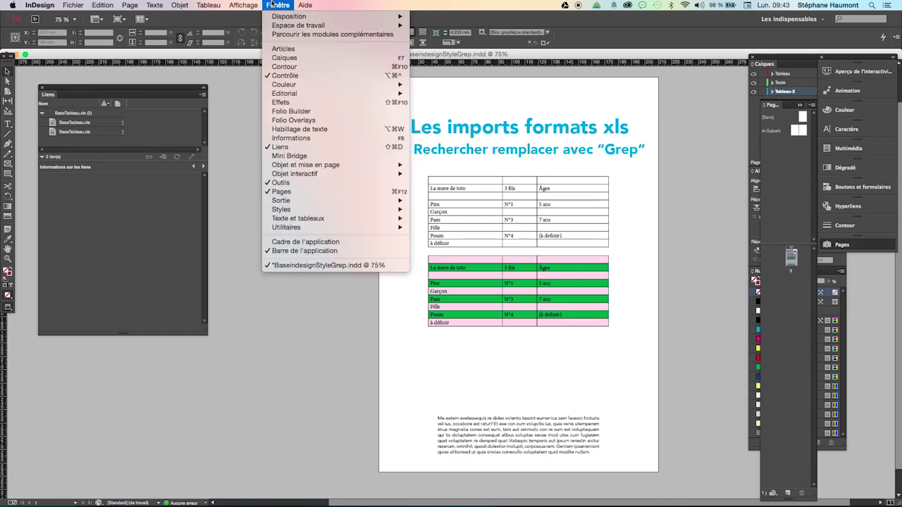
pyautogui.moveTo(311, 215)
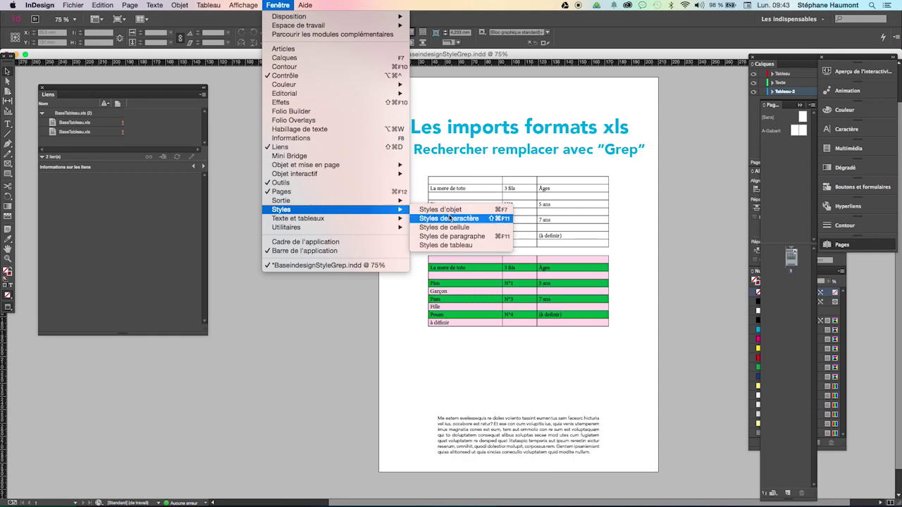
pyautogui.click(459, 246)
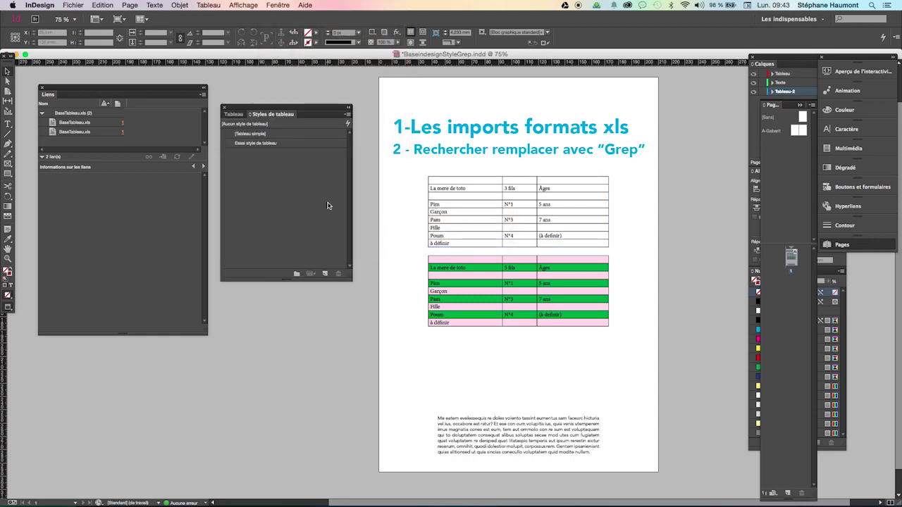
pyautogui.click(493, 239)
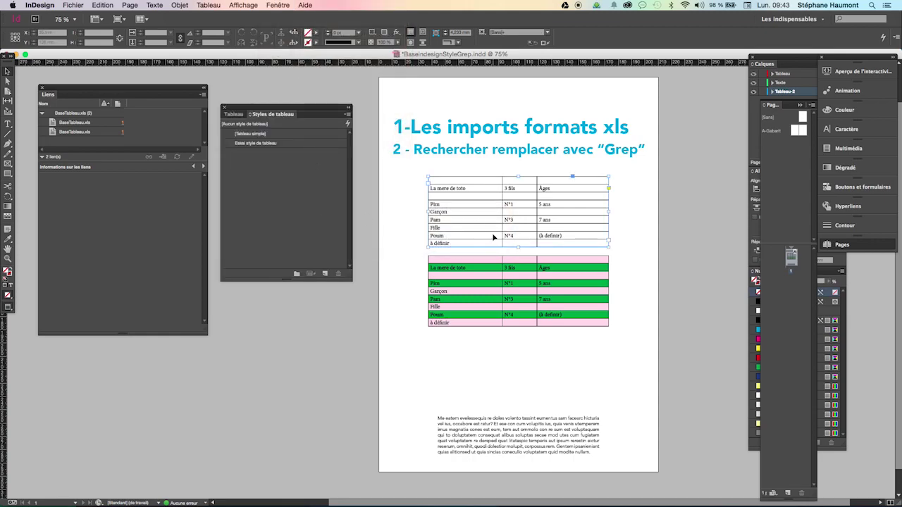
pyautogui.doubleClick(463, 180)
pyautogui.moveTo(441, 179); pyautogui.dragTo(596, 252)
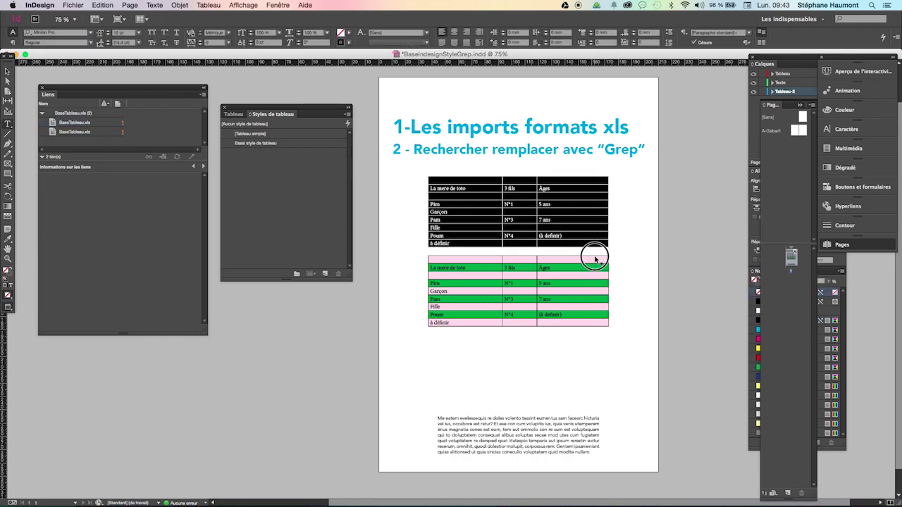
pyautogui.click(278, 144)
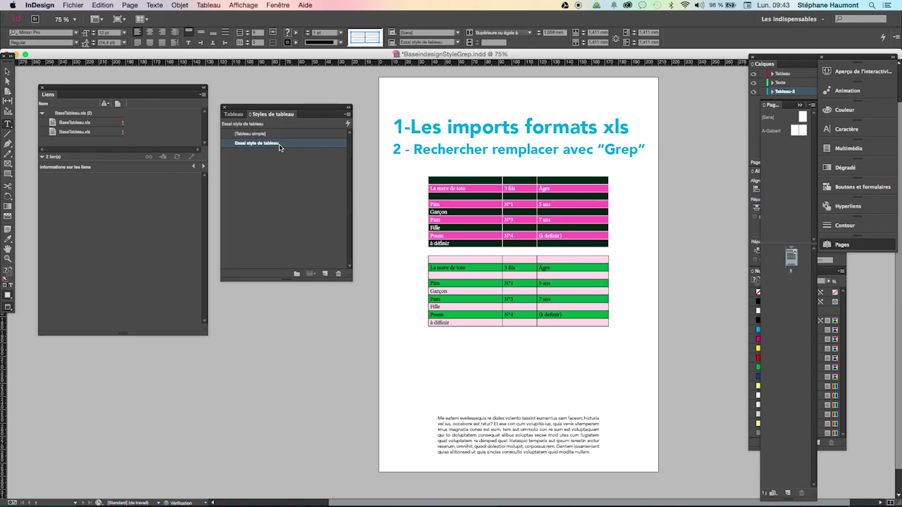
# Check the styled first table without the cell selection and undo the applied table style.
pyautogui.click(466, 185)
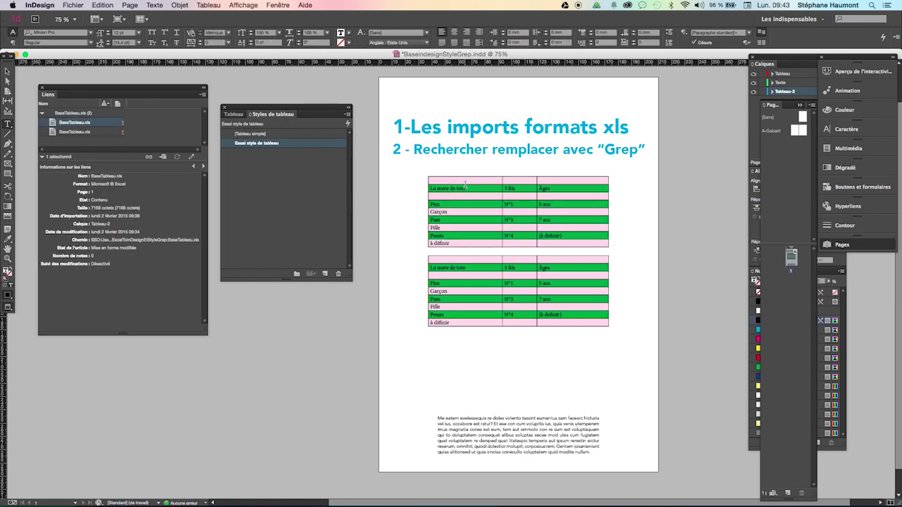
pyautogui.press('alt+super+a')
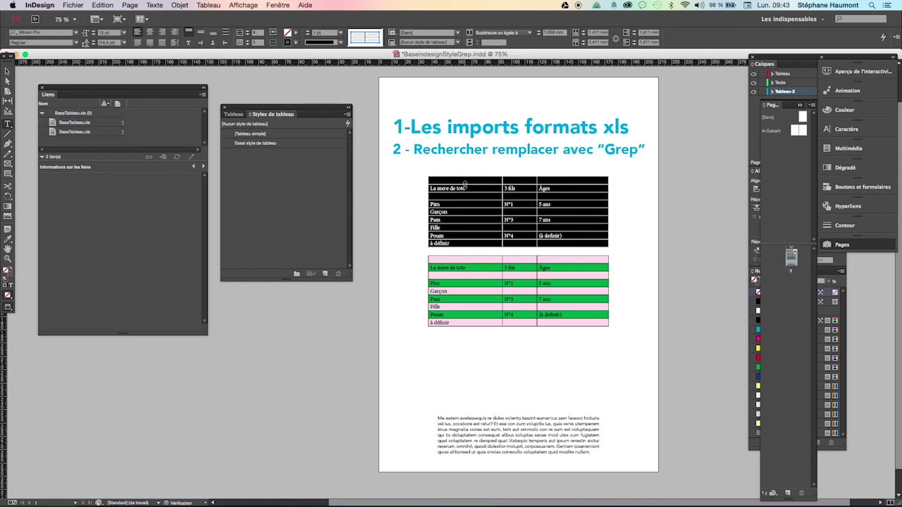
pyautogui.click(424, 197)
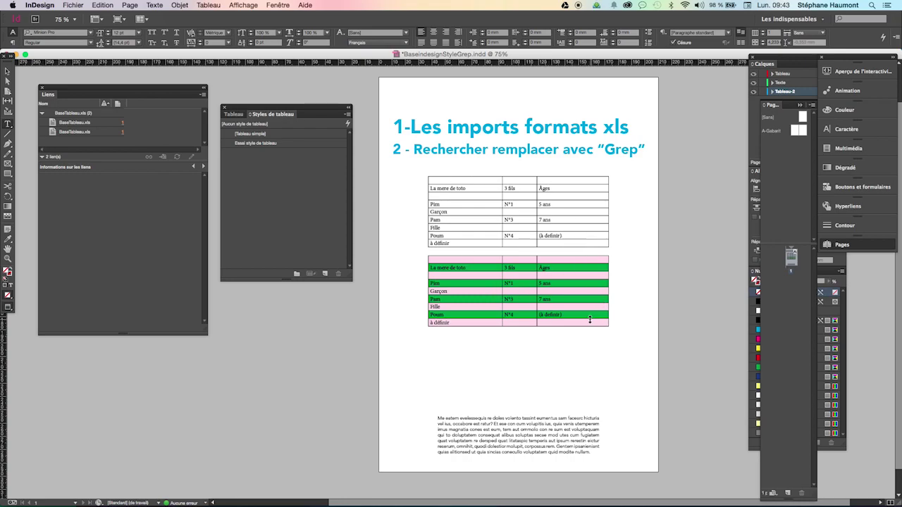
# Replace the second table with BaseTableau.xls, range B6:D14, imported as Texte tabulé non mis en forme.
pyautogui.click(583, 275)
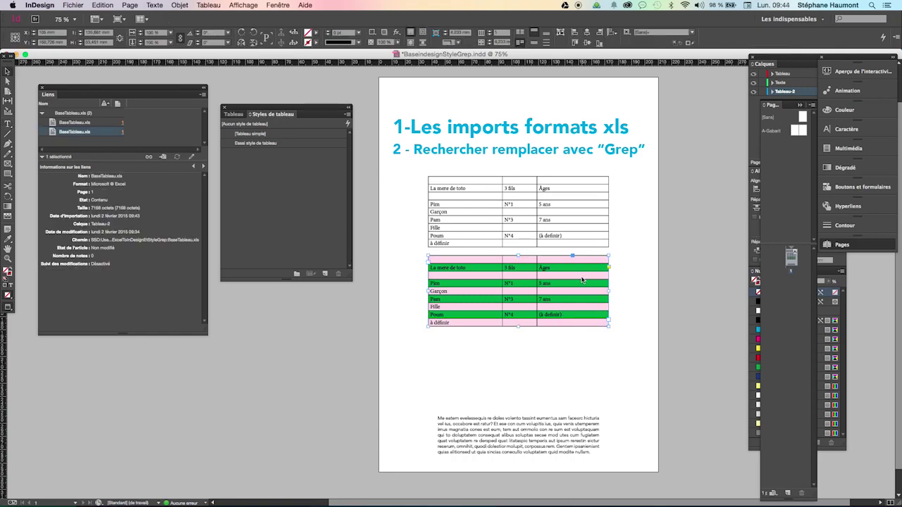
pyautogui.press('super+d')
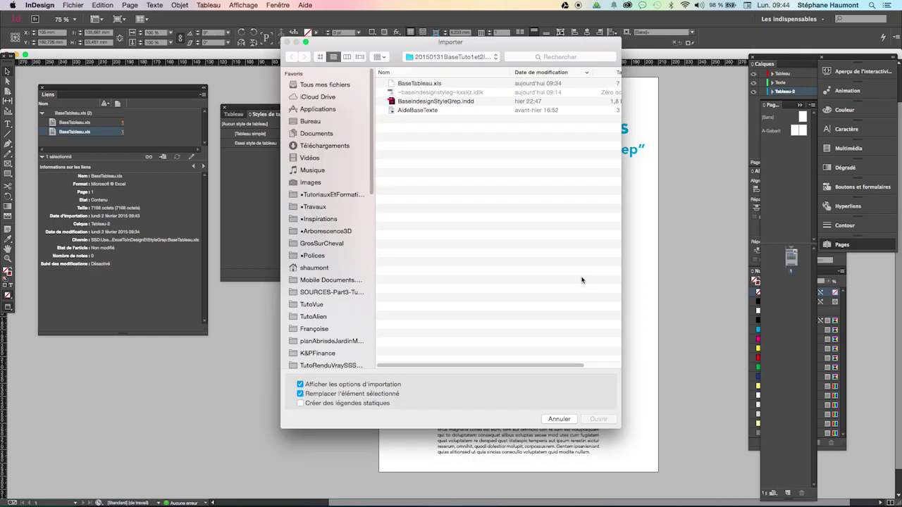
pyautogui.click(416, 83)
pyautogui.click(598, 419)
pyautogui.moveTo(383, 298); pyautogui.dragTo(442, 186)
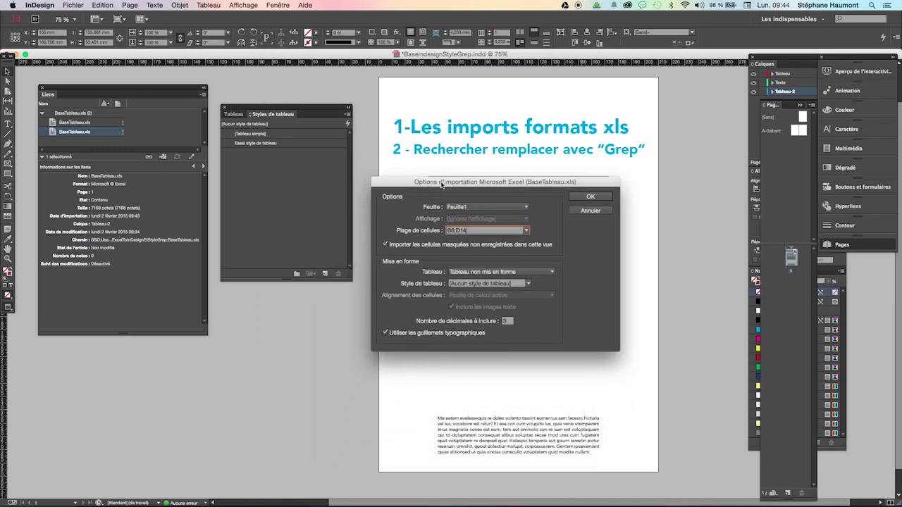
pyautogui.click(535, 272)
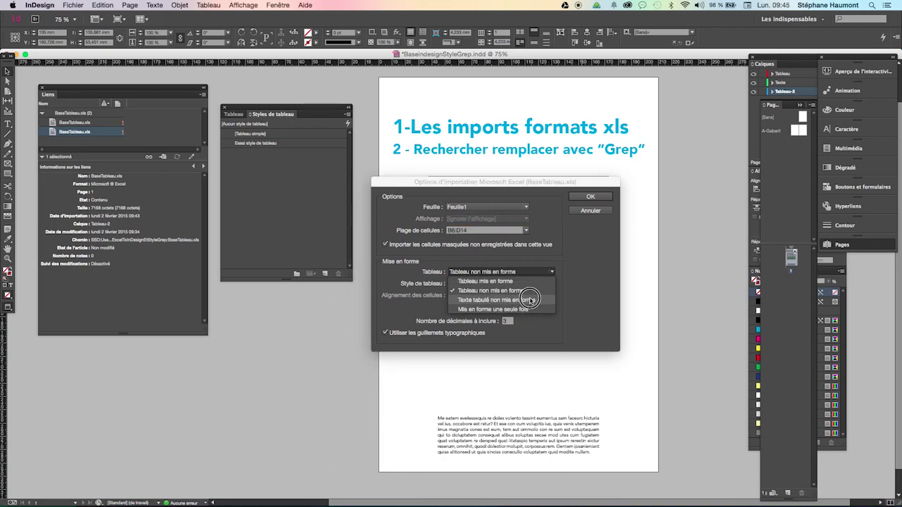
pyautogui.click(529, 300)
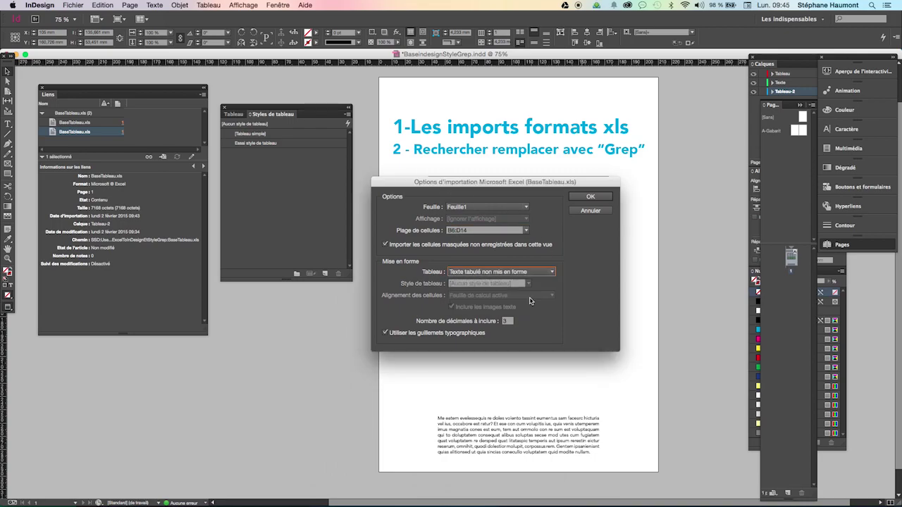
pyautogui.moveTo(527, 182); pyautogui.dragTo(299, 196)
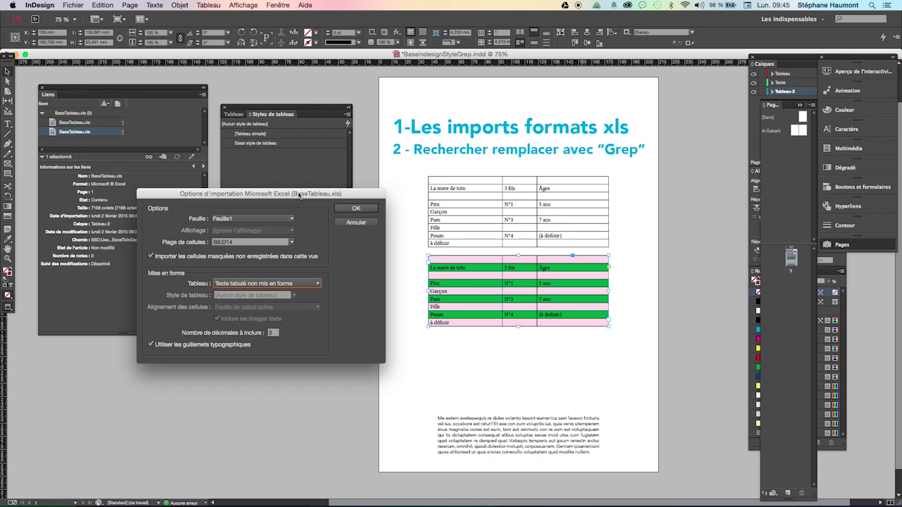
pyautogui.click(344, 210)
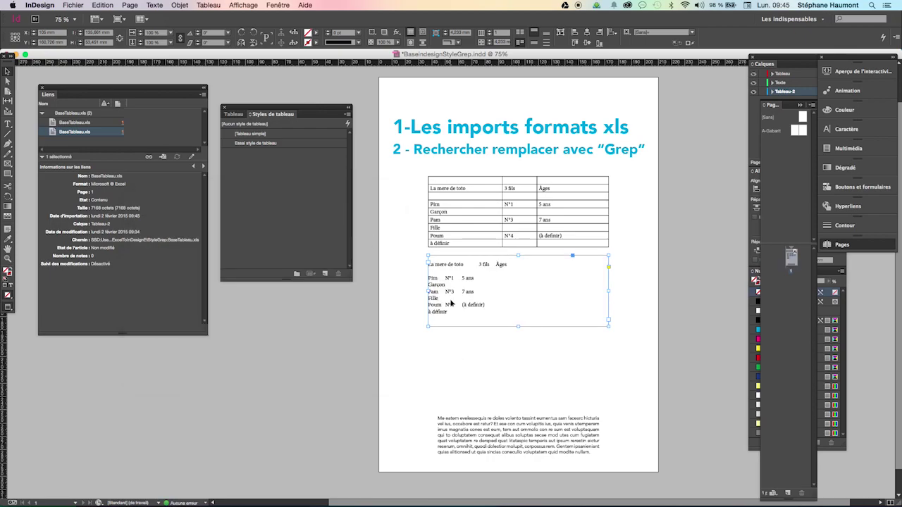
# Show the frame edges and guides, try removing and reinserting the tab before "3 fils", and undo the changes.
pyautogui.press('w')
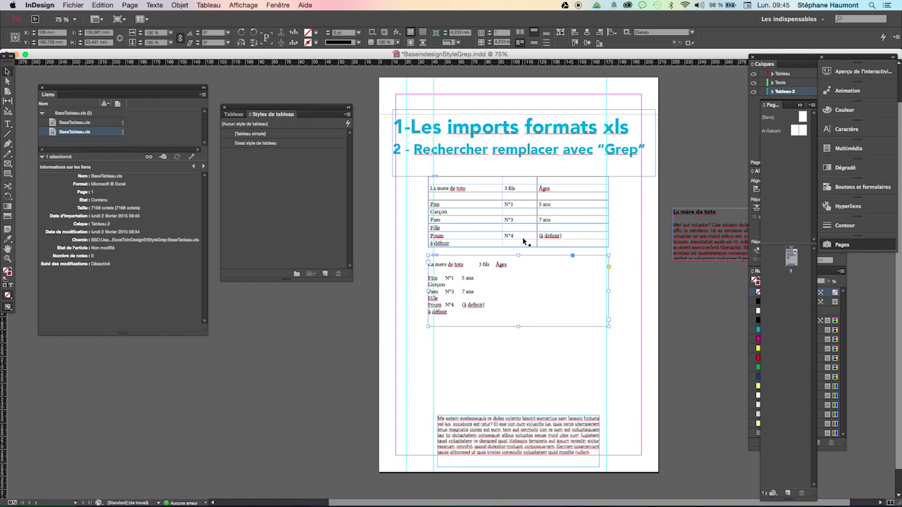
pyautogui.doubleClick(480, 264)
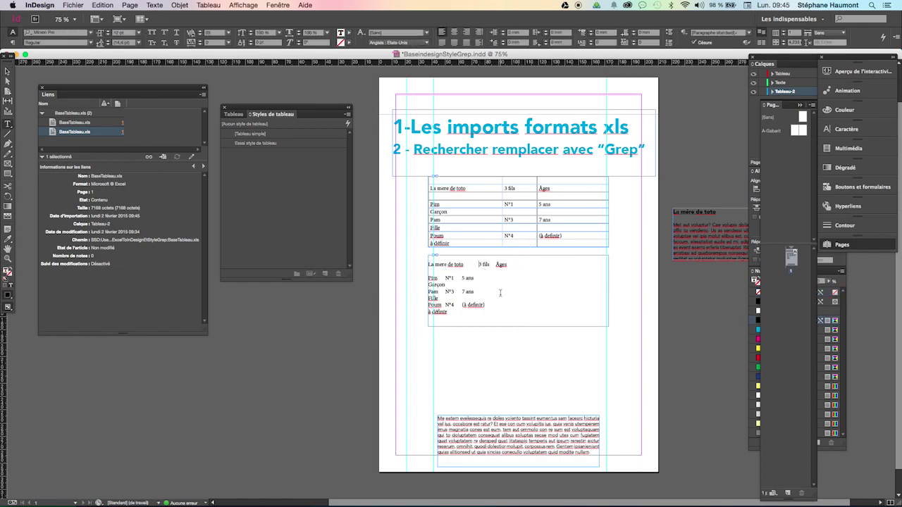
pyautogui.press('BackSpace')
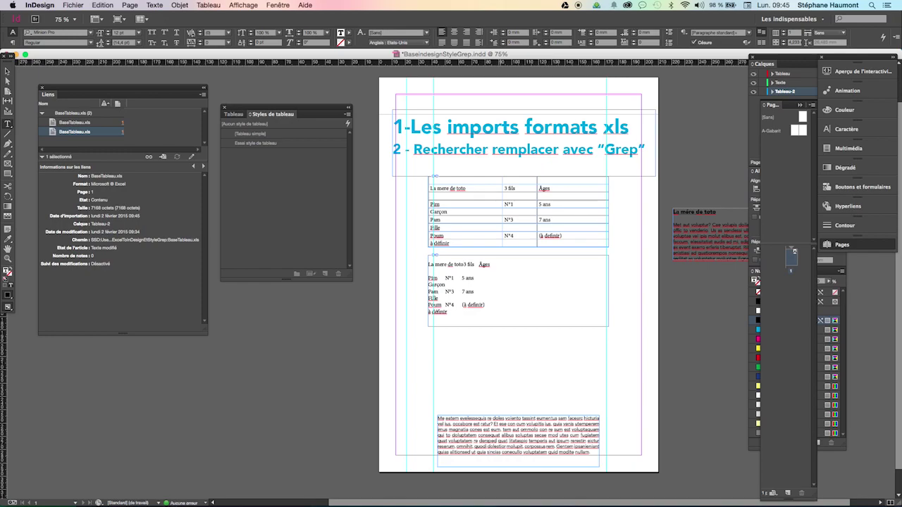
pyautogui.press('Tab')
pyautogui.press('BackSpace')
pyautogui.press('super+z')
pyautogui.press('super+z')
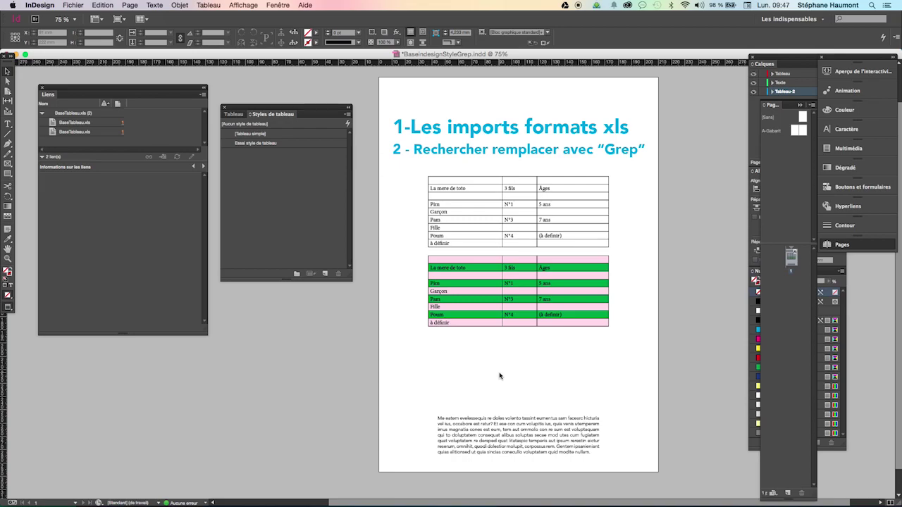
# Replace the first table with BaseTableau.xls, range B6:D14, imported as Tableau mis en forme with the Feuille de calcul active cell alignment.
pyautogui.click(508, 226)
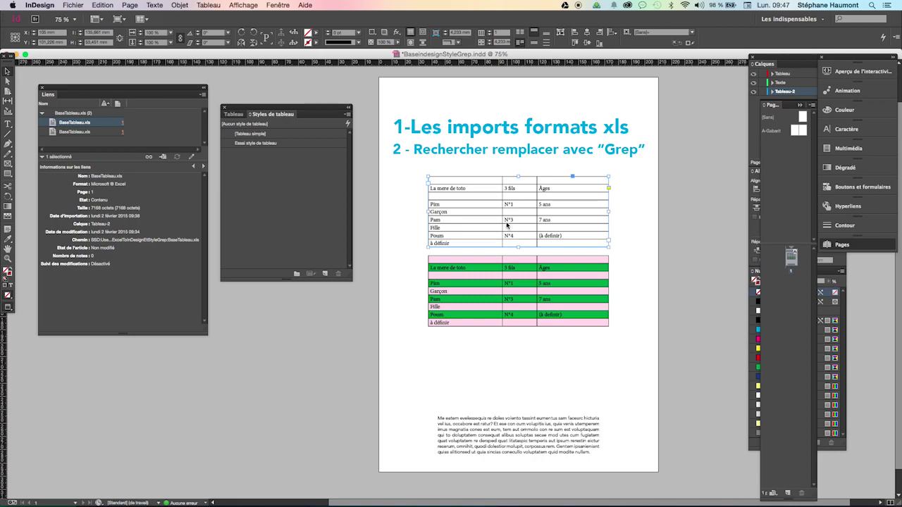
pyautogui.press('super+d')
pyautogui.click(418, 85)
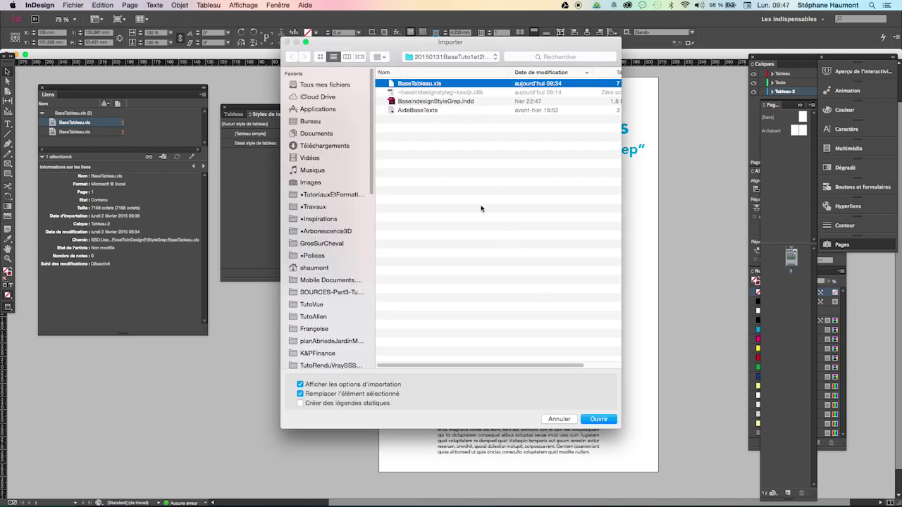
pyautogui.click(607, 419)
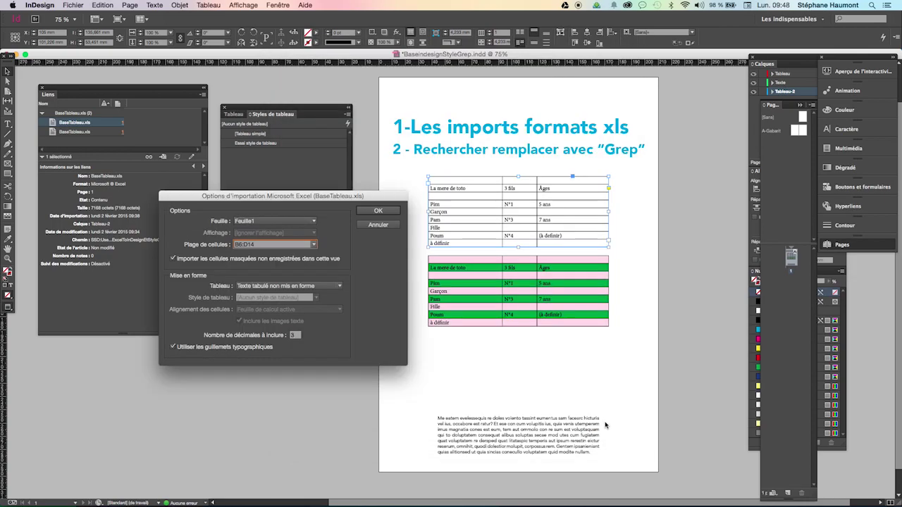
pyautogui.click(289, 286)
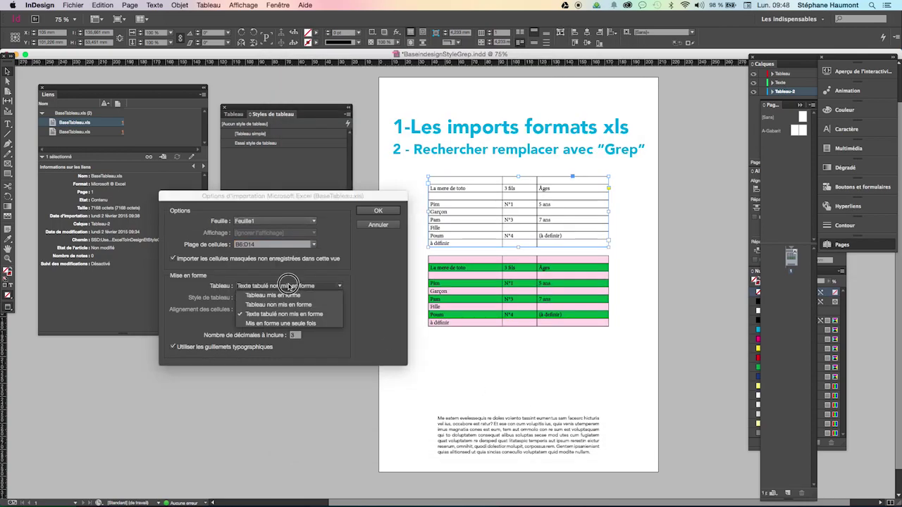
pyautogui.click(293, 296)
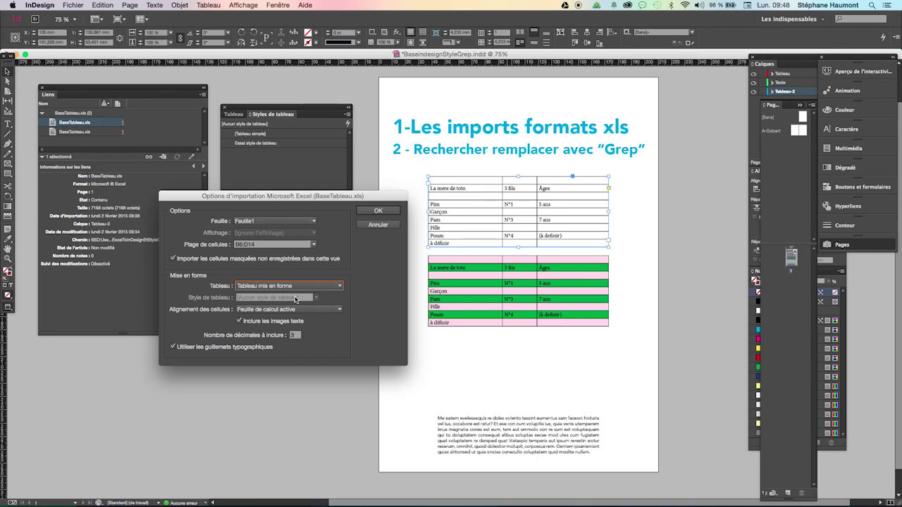
pyautogui.click(385, 213)
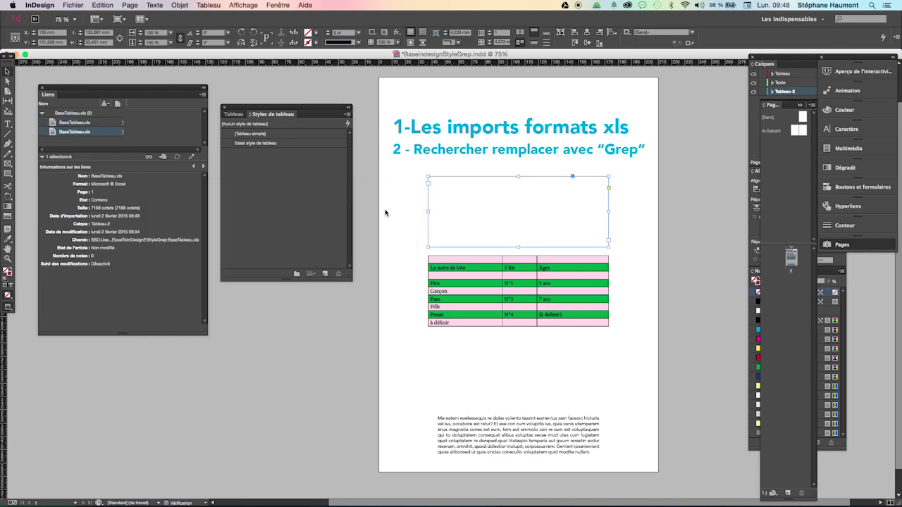
pyautogui.click(412, 208)
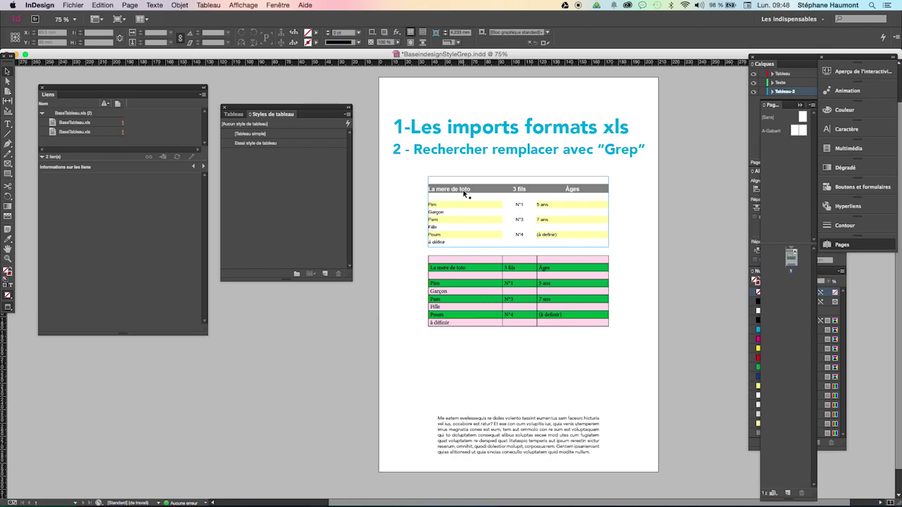
# Compare the imported formatted table with the source spreadsheet in OpenOffice Calc, and return to InDesign.
pyautogui.press('super+Tab')
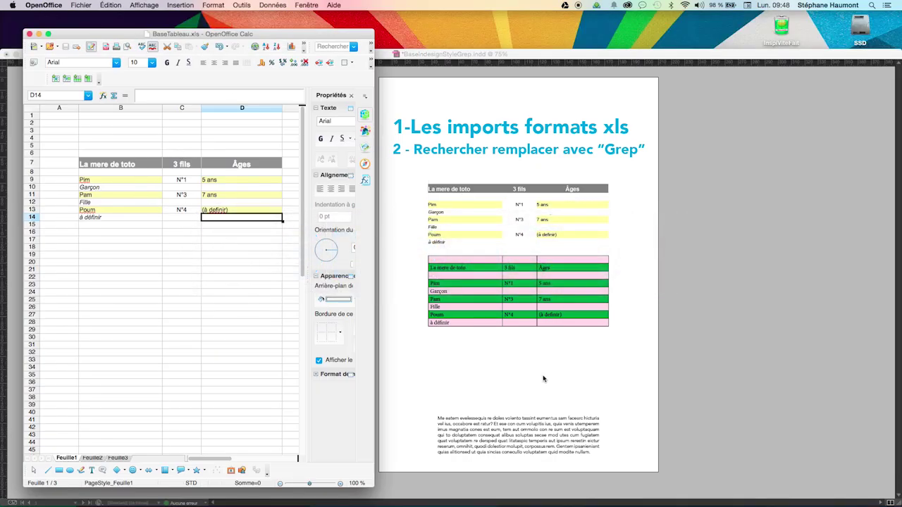
pyautogui.click(563, 323)
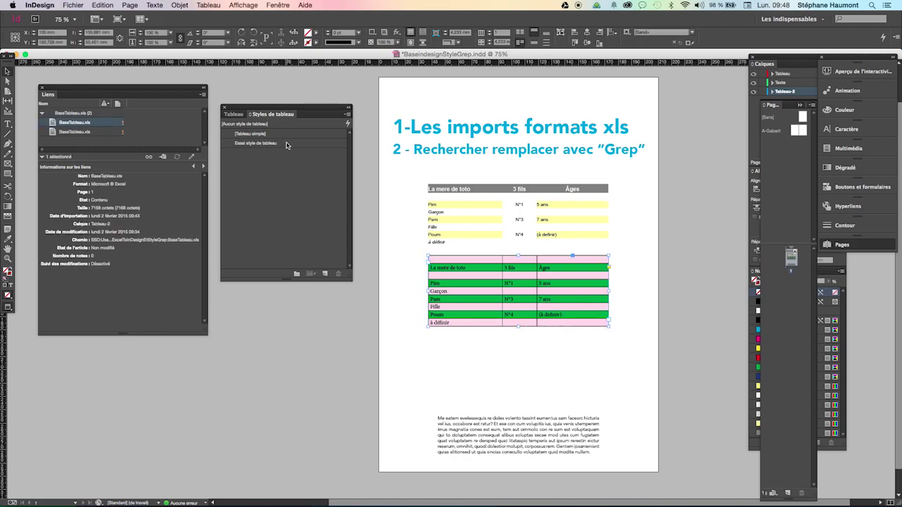
pyautogui.click(494, 370)
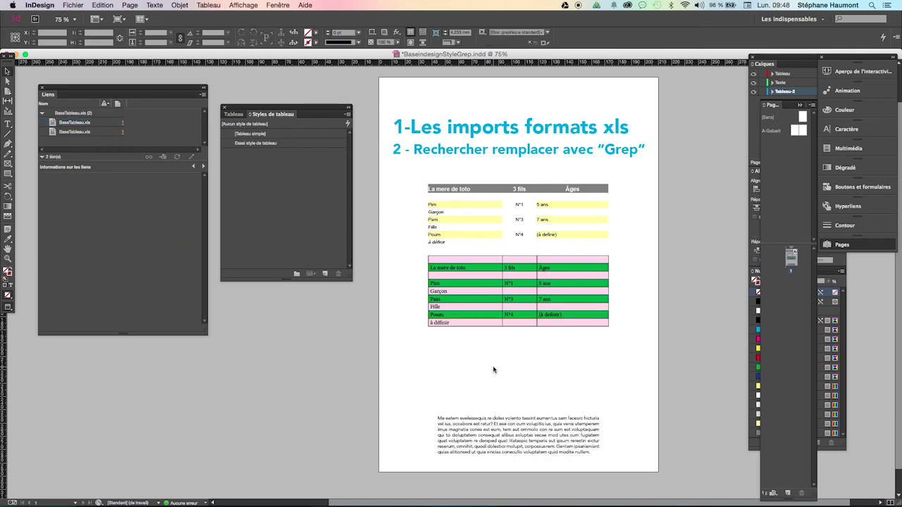
# Switch to BaseTableau.xls in OpenOffice Calc and clear the text "Garçon" from cell B10.
pyautogui.press('super+Tab')
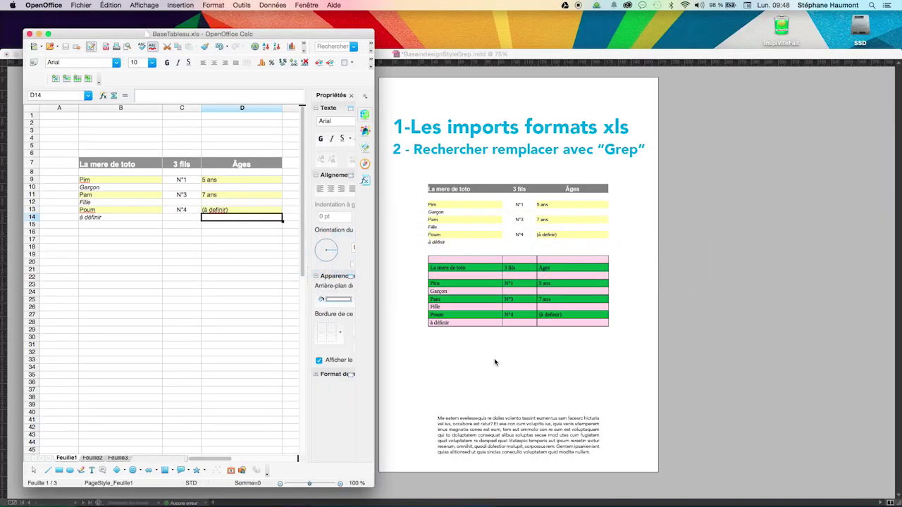
pyautogui.click(160, 277)
pyautogui.click(119, 188)
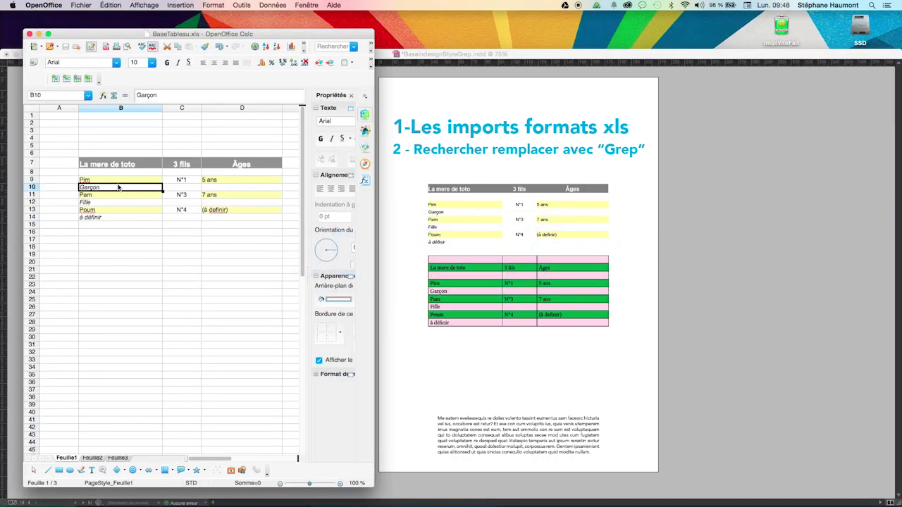
pyautogui.doubleClick(112, 188)
pyautogui.doubleClick(111, 188)
pyautogui.press('BackSpace')
# Append "(à confirmer)" to the text in cell B9.
pyautogui.click(102, 179)
pyautogui.doubleClick(103, 179)
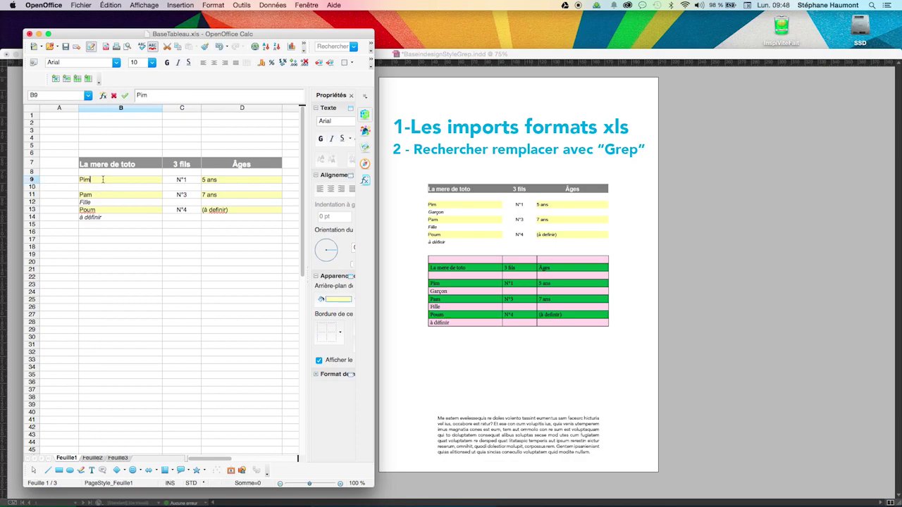
pyautogui.write('(à confirmer)')
pyautogui.click(102, 188)
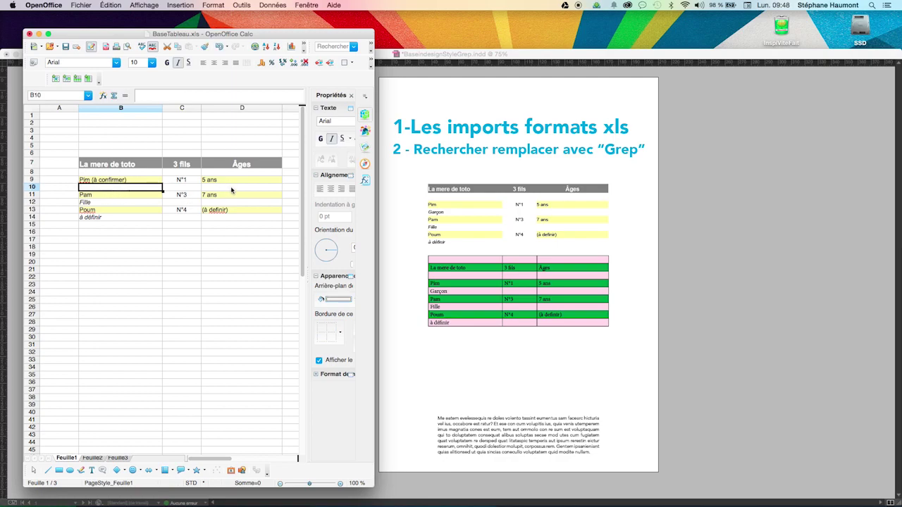
# Delete cells B10:D10 with the Déplacer les cellules vers le haut option and save BaseTableau.xls.
pyautogui.keyDown('shift'); pyautogui.click(230, 188); pyautogui.keyUp('shift')
pyautogui.rightClick(231, 188)
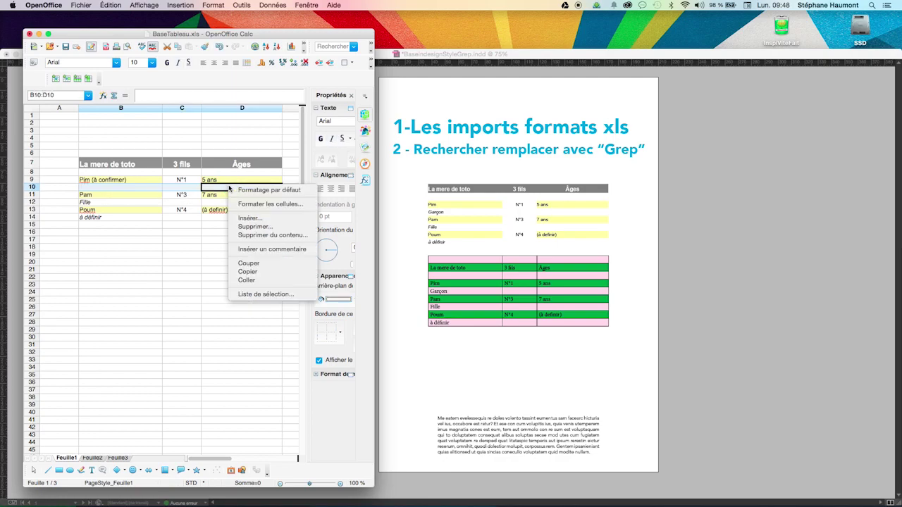
pyautogui.click(243, 229)
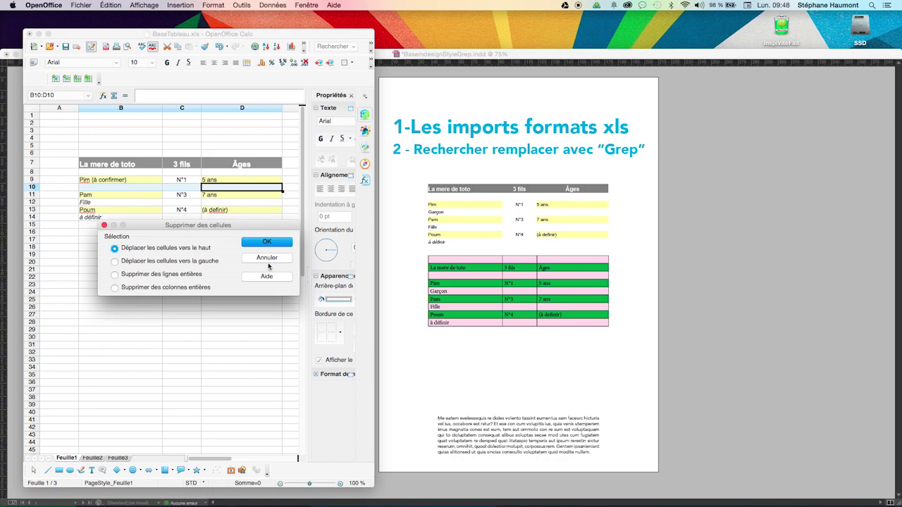
pyautogui.click(266, 242)
pyautogui.click(160, 263)
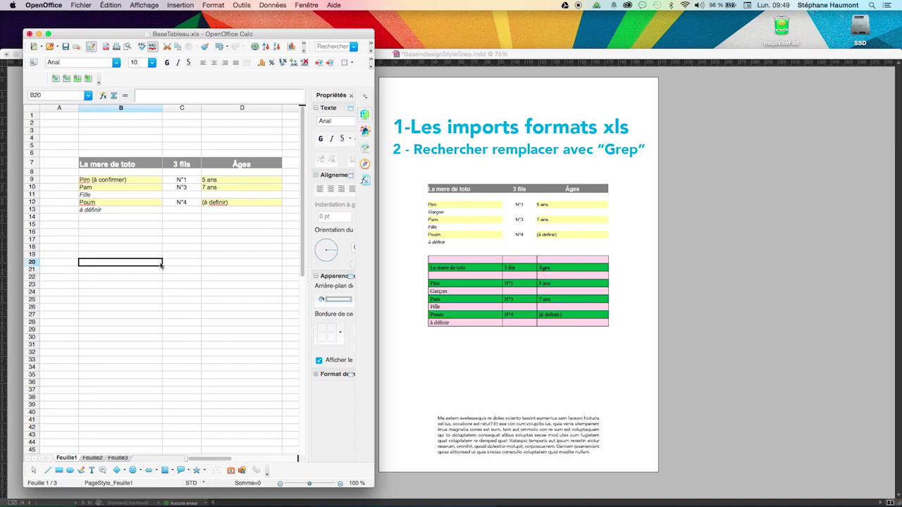
pyautogui.press('super+s')
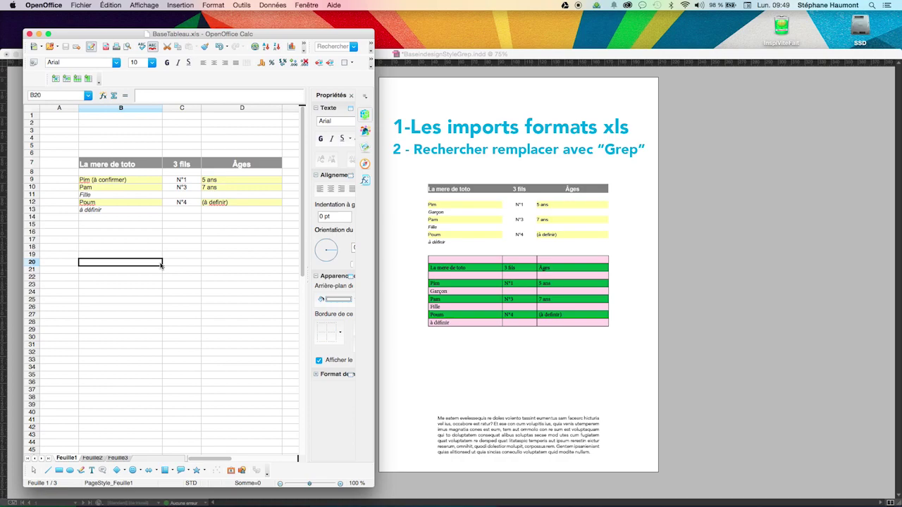
# Check the BaseTableau.xls link information in InDesign, and undo the deletion of cells B10:D10 in OpenOffice Calc.
pyautogui.click(474, 381)
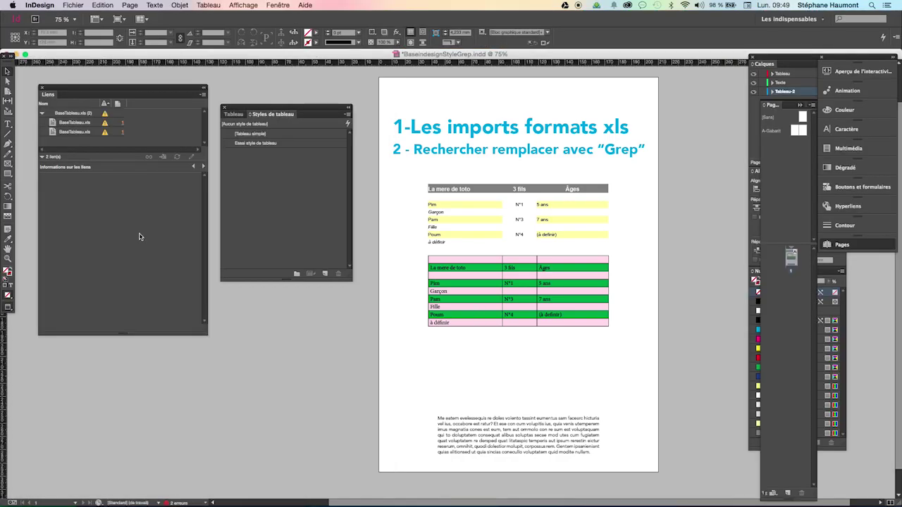
pyautogui.doubleClick(104, 115)
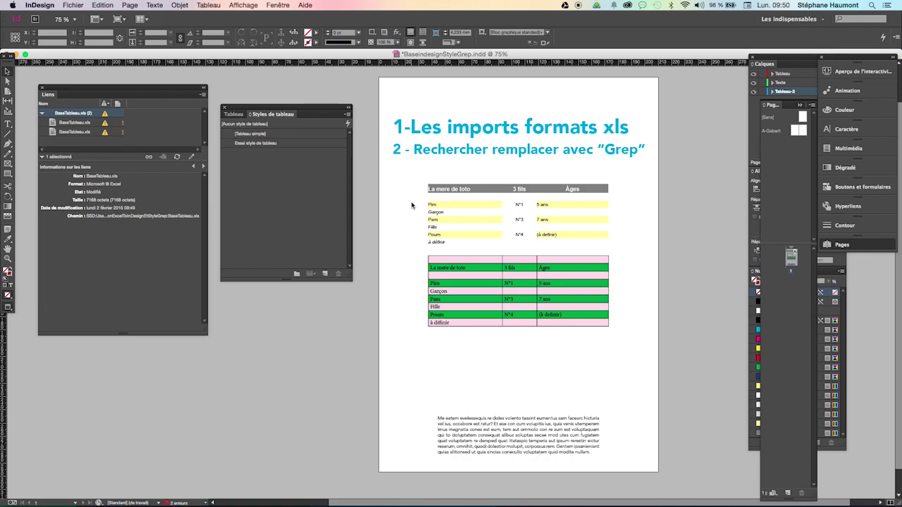
pyautogui.press('super+Tab')
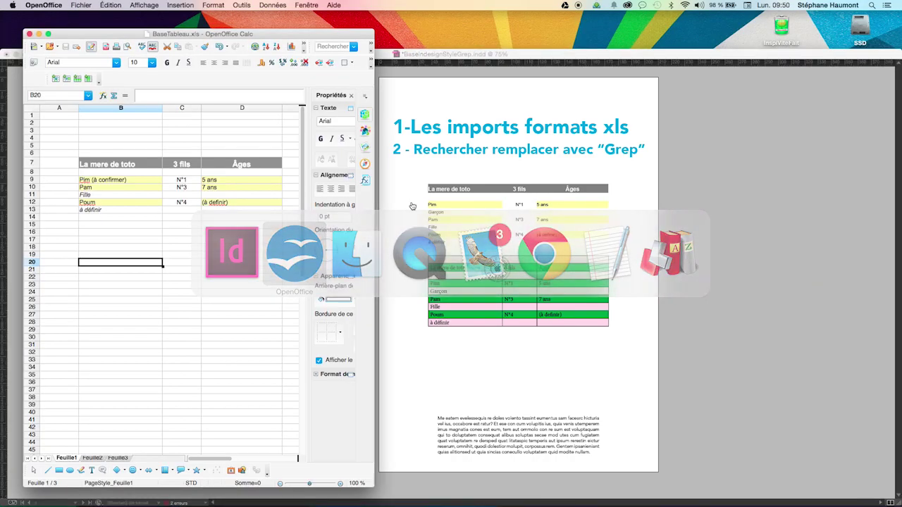
pyautogui.press('super+z')
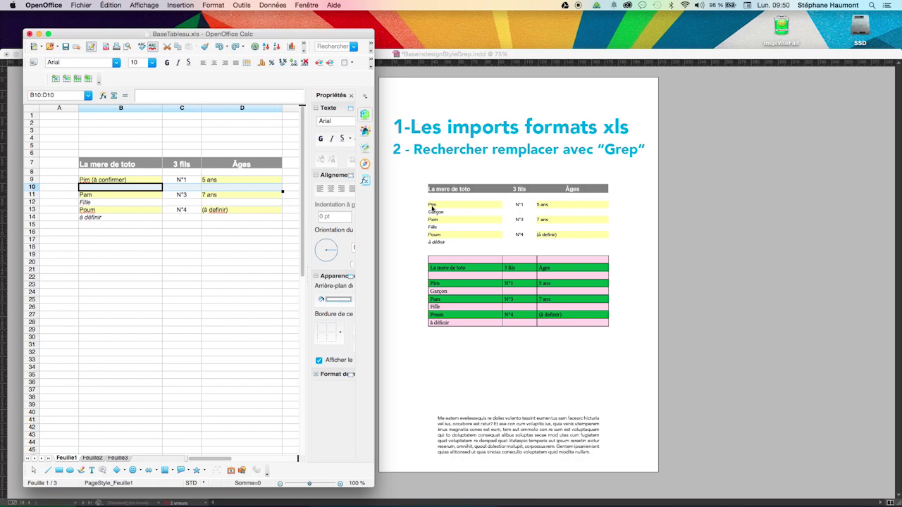
# Switch to InDesign and examine the link information of the green and pink table.
pyautogui.click(415, 199)
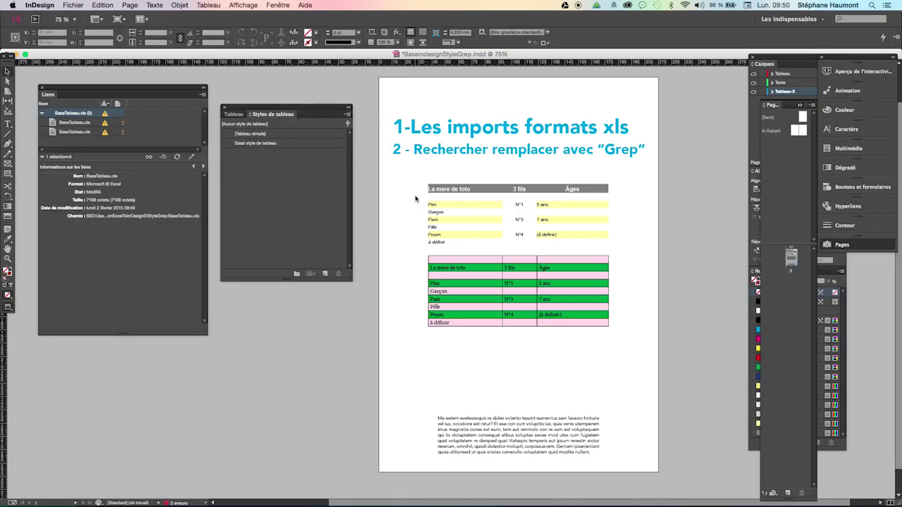
pyautogui.click(500, 304)
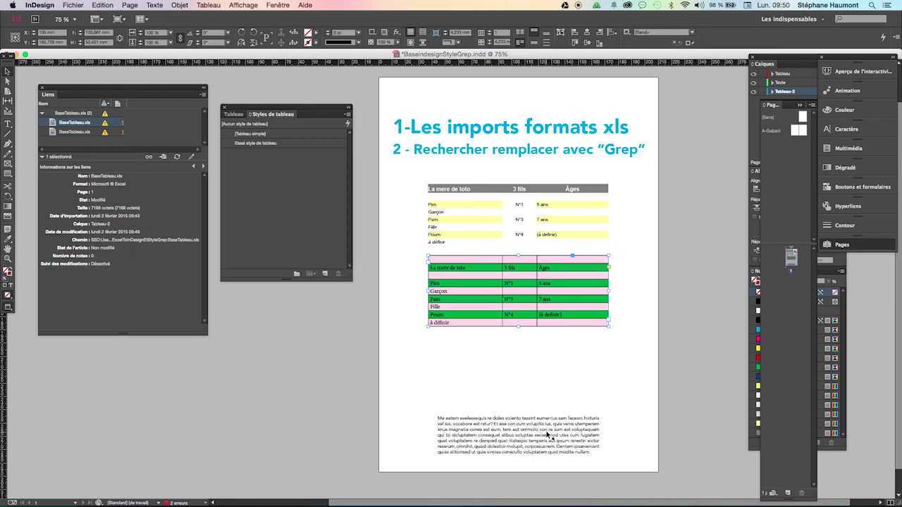
pyautogui.click(533, 375)
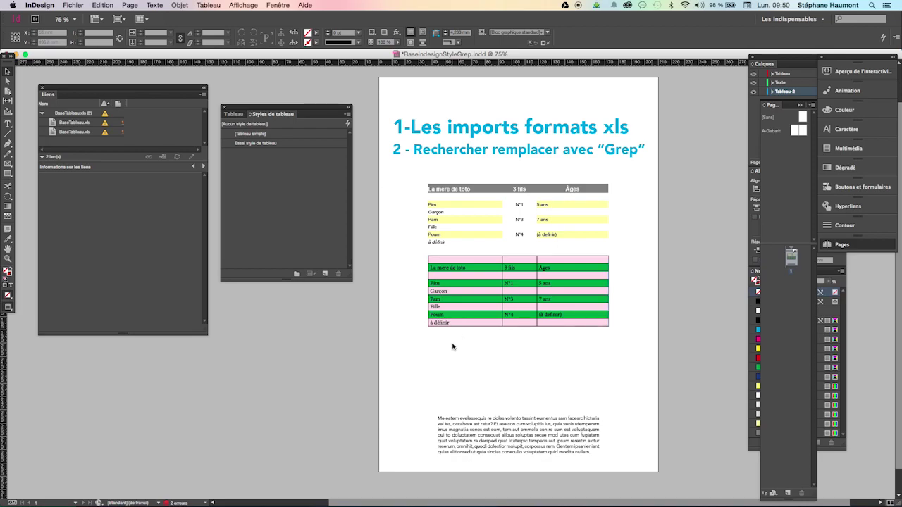
# Switch to OpenOffice Calc, delete the empty row 10 with the Supprimer des lignes entières option, and save BaseTableau.xls.
pyautogui.press('super+Tab')
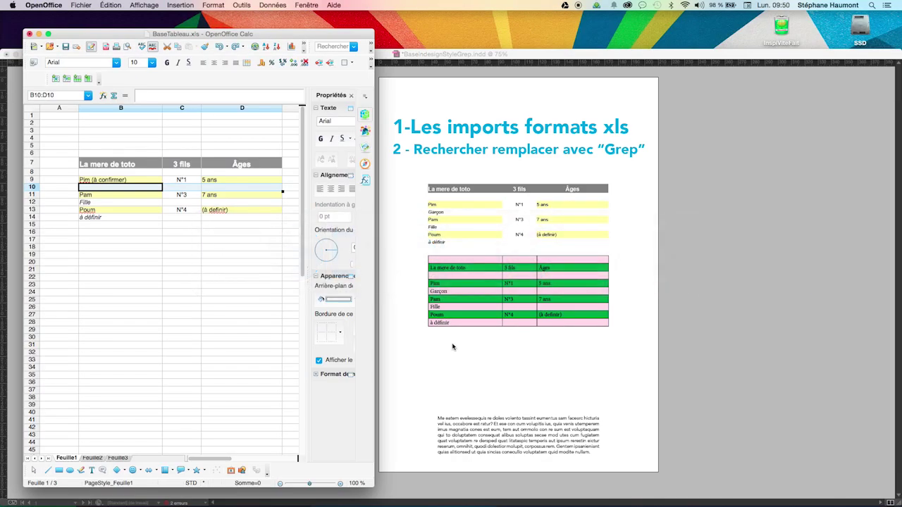
pyautogui.click(116, 233)
pyautogui.click(118, 181)
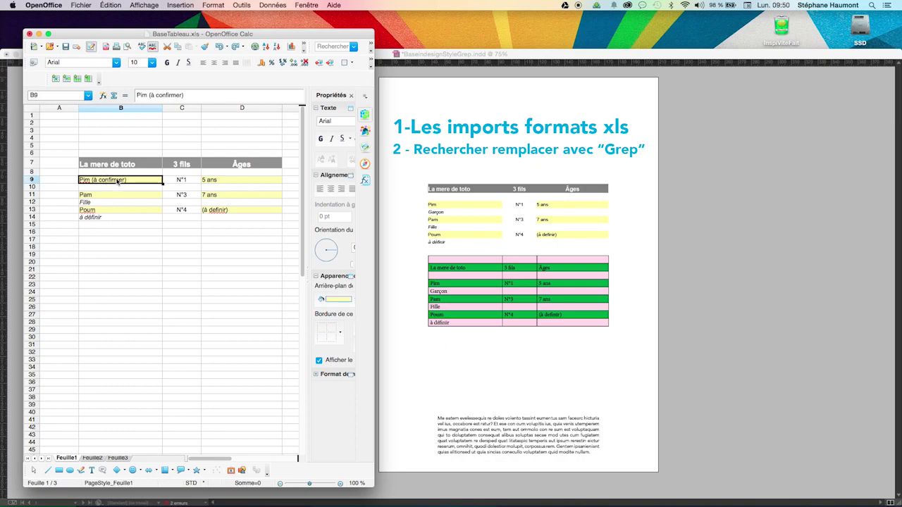
pyautogui.click(105, 186)
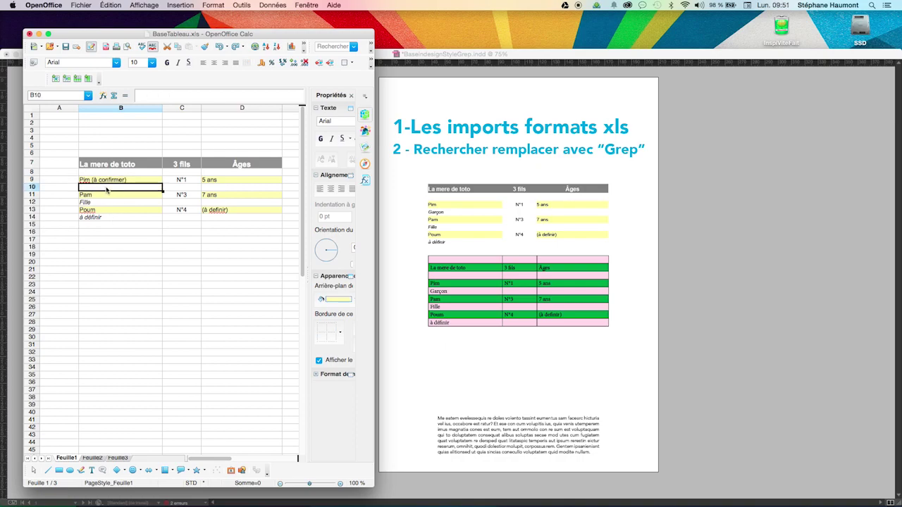
pyautogui.moveTo(228, 190); pyautogui.dragTo(215, 188)
pyautogui.rightClick(215, 189)
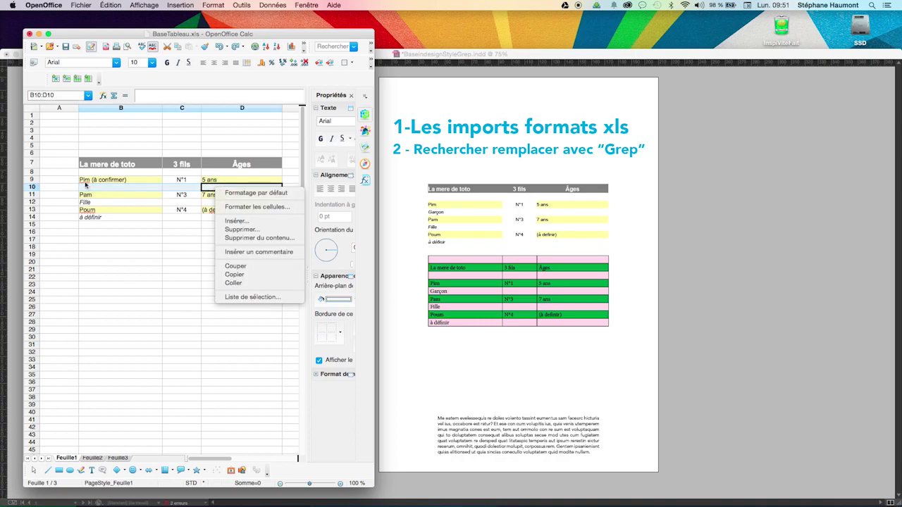
pyautogui.click(245, 230)
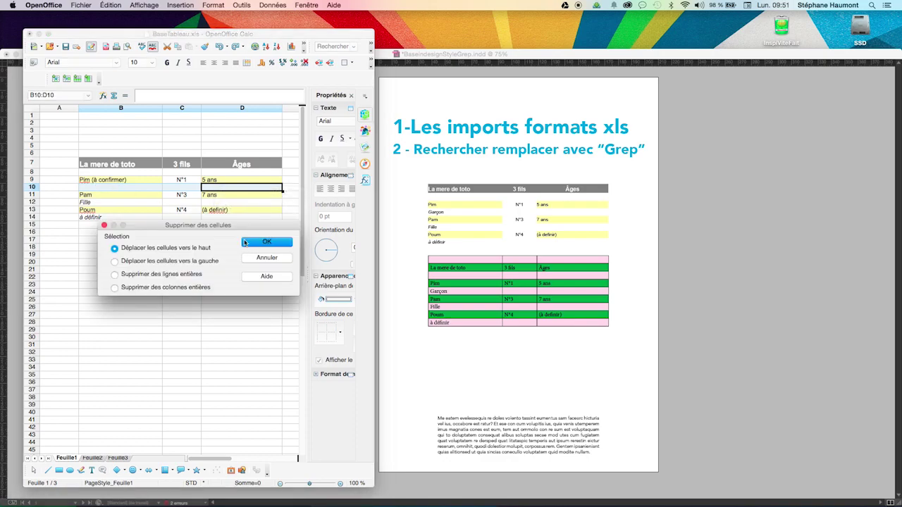
pyautogui.click(138, 274)
pyautogui.click(262, 243)
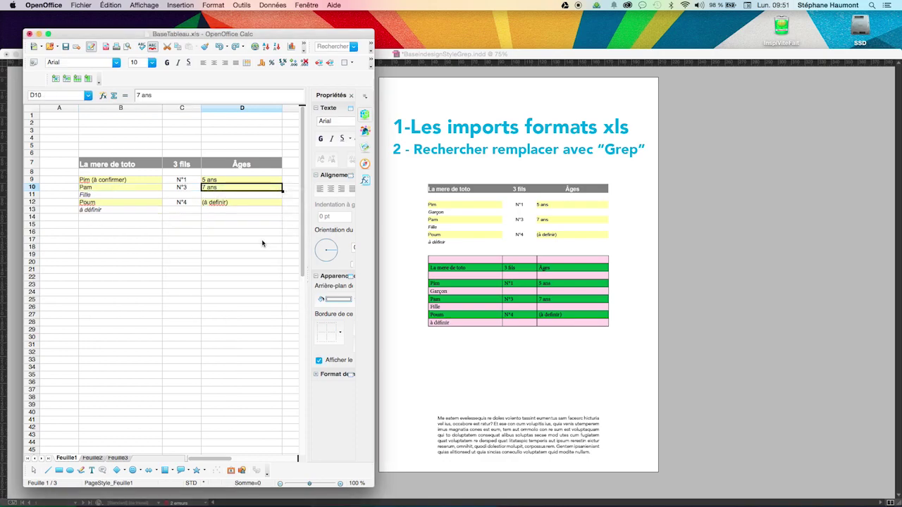
pyautogui.click(175, 272)
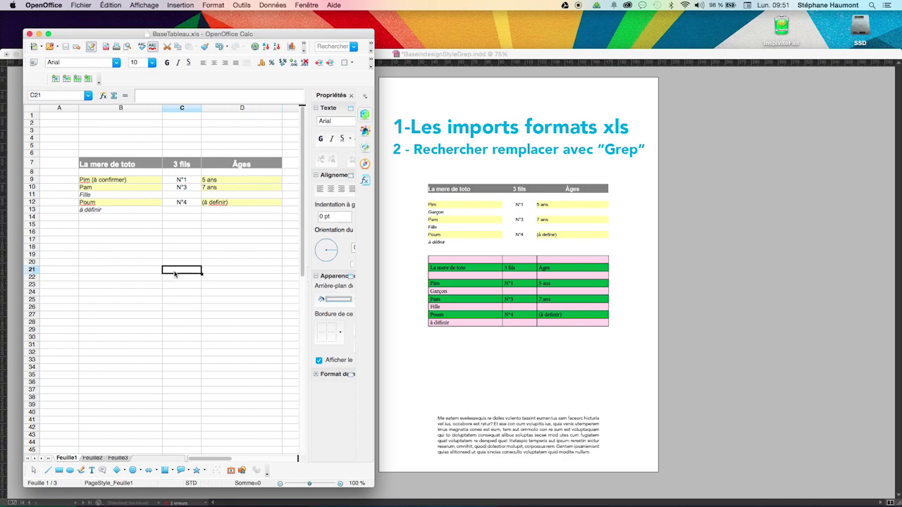
# Switch to InDesign, update both BaseTableau.xls links, and select the green and pink table.
pyautogui.click(539, 384)
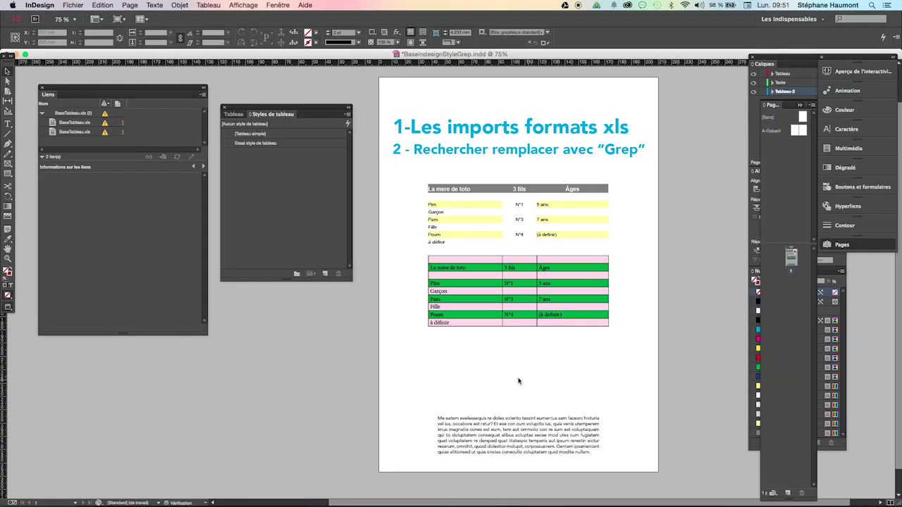
pyautogui.click(104, 114)
pyautogui.click(486, 299)
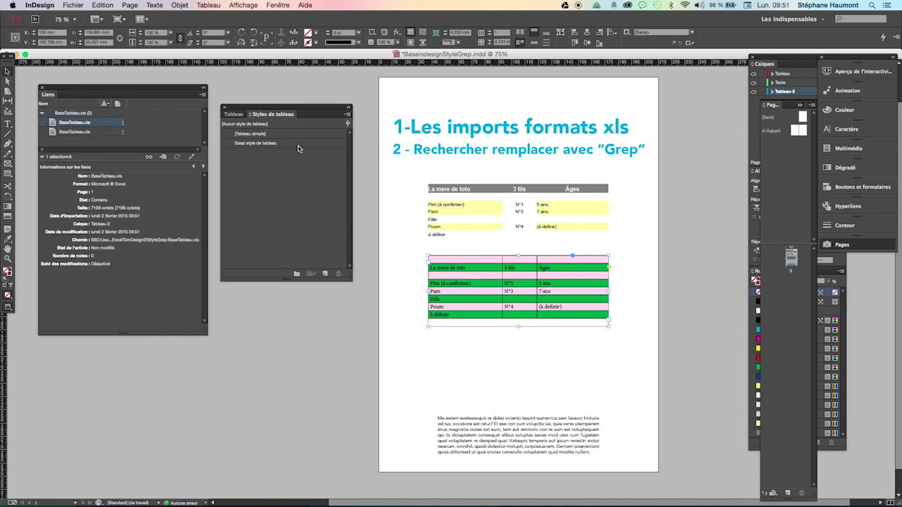
# Examine the contents and applied table styles of both updated tables, placing the text cursor in the Pim cell of each.
pyautogui.click(493, 351)
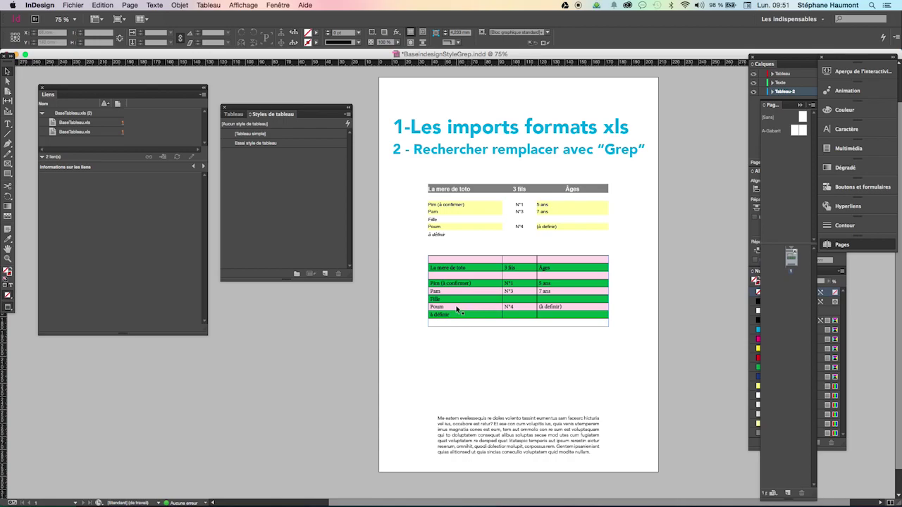
pyautogui.click(497, 349)
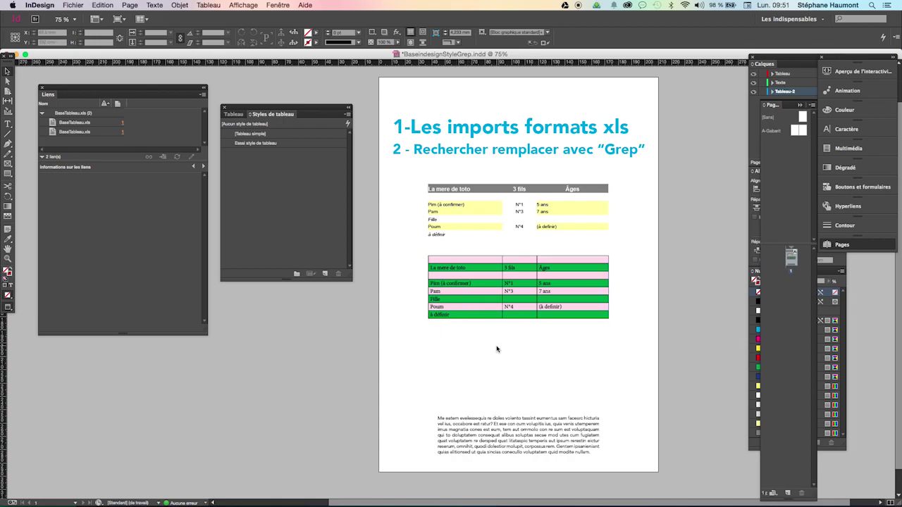
pyautogui.click(452, 283)
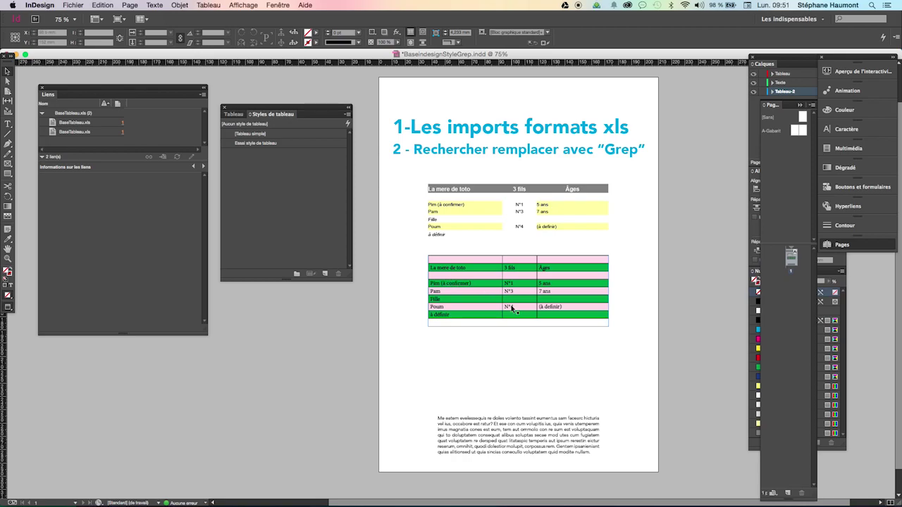
pyautogui.doubleClick(487, 282)
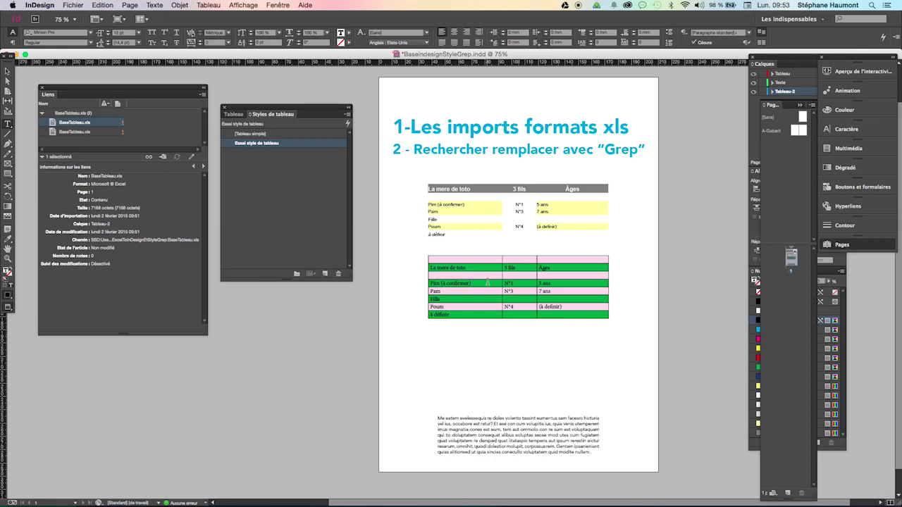
pyautogui.click(482, 203)
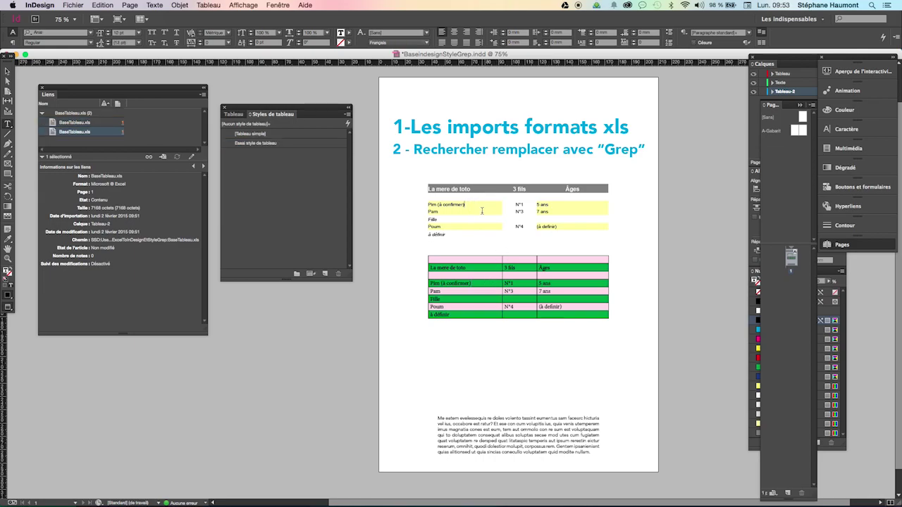
# Switch to OpenOffice Calc, widen the window and its Propriétés sidebar to view the cell formatting options, and return to InDesign.
pyautogui.press('super+Tab')
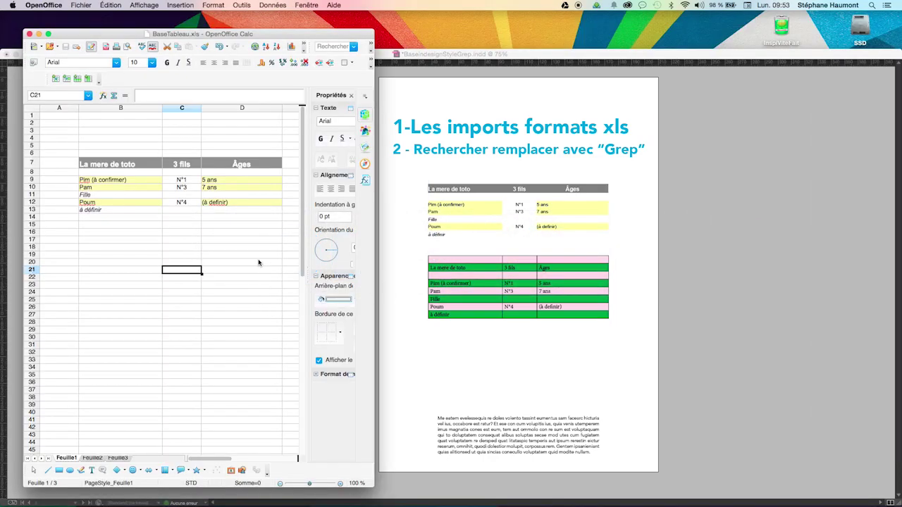
pyautogui.moveTo(372, 486); pyautogui.dragTo(732, 503)
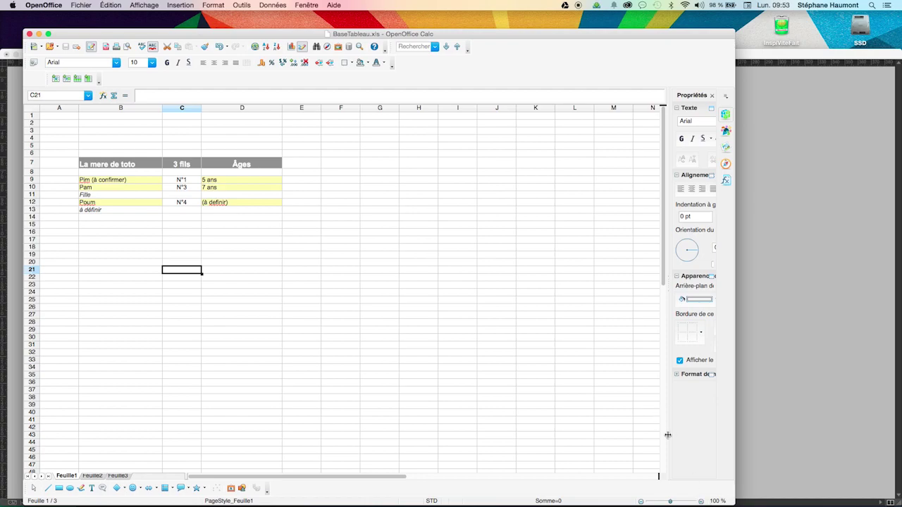
pyautogui.moveTo(670, 438); pyautogui.dragTo(391, 394)
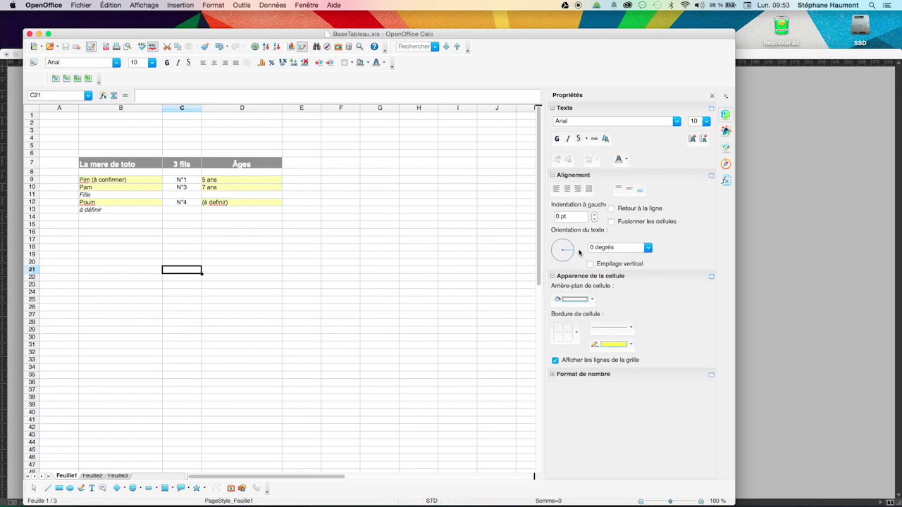
pyautogui.click(813, 265)
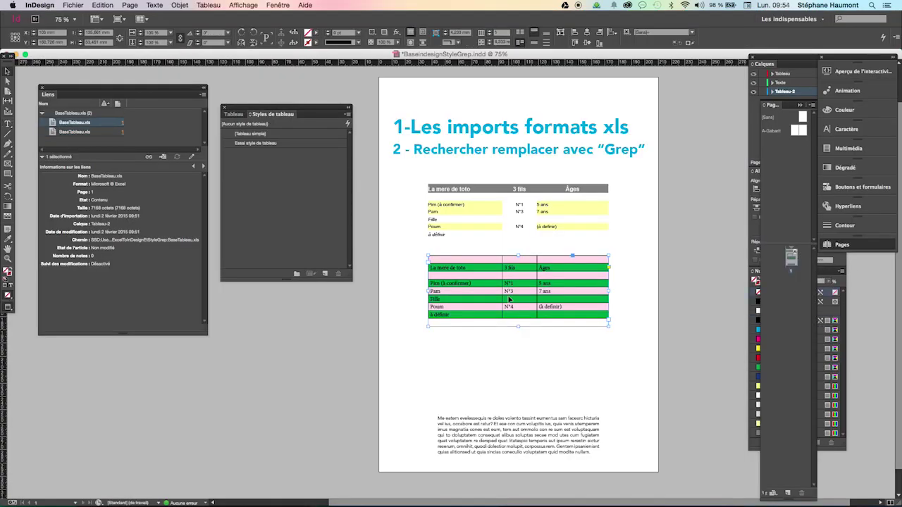